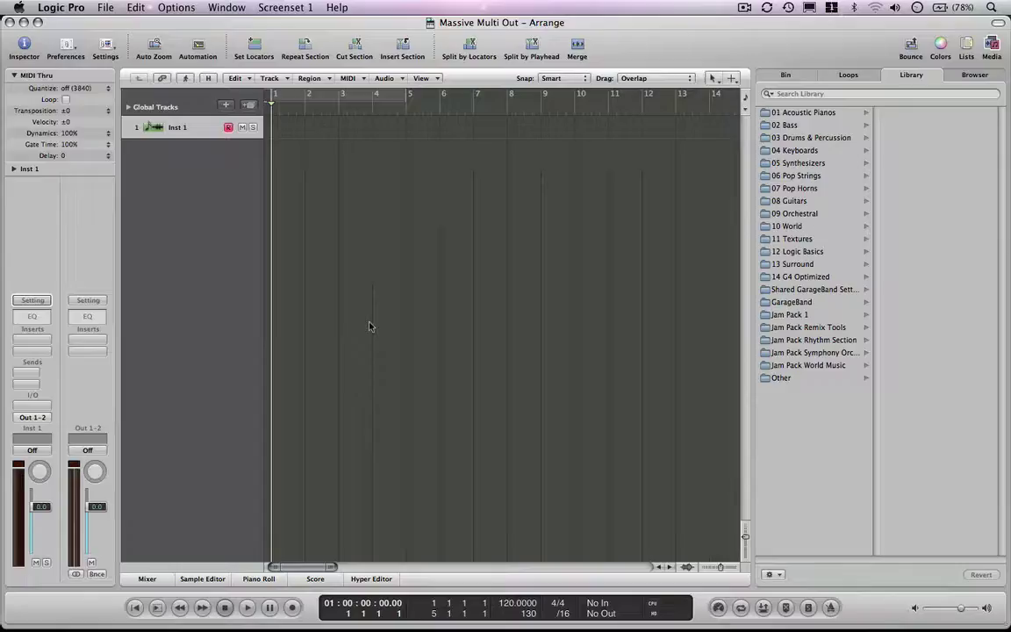
Step: Browse Inst 1's instrument slot to Reaktor5's Multi Output options under AU Instruments > Native Instruments
{"action": "left_click", "coordinate": [48, 402]}
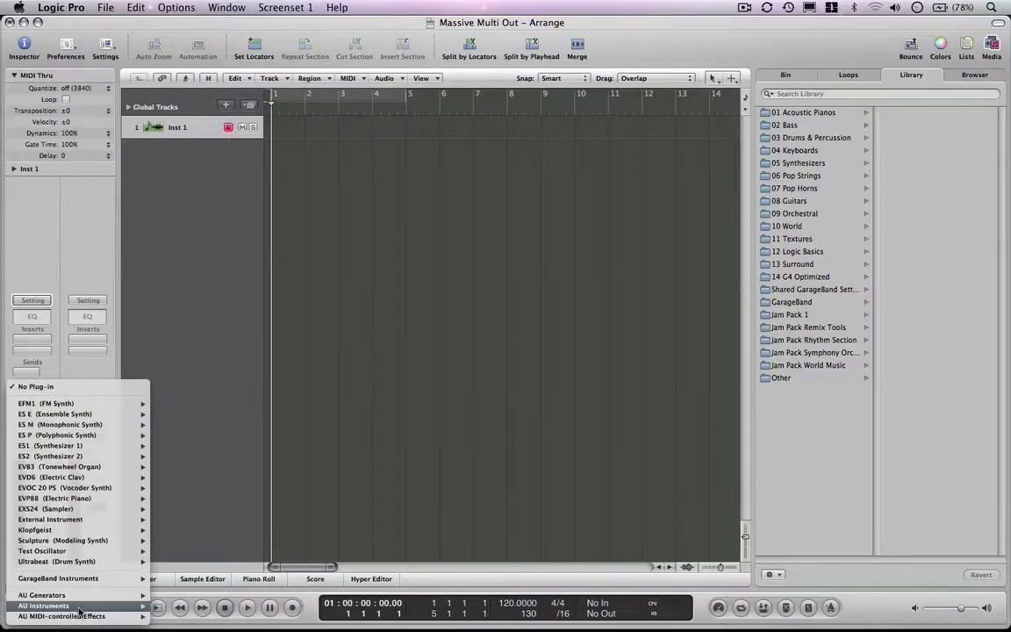
{"action": "mouse_move", "coordinate": [79, 606]}
{"action": "mouse_move", "coordinate": [215, 574]}
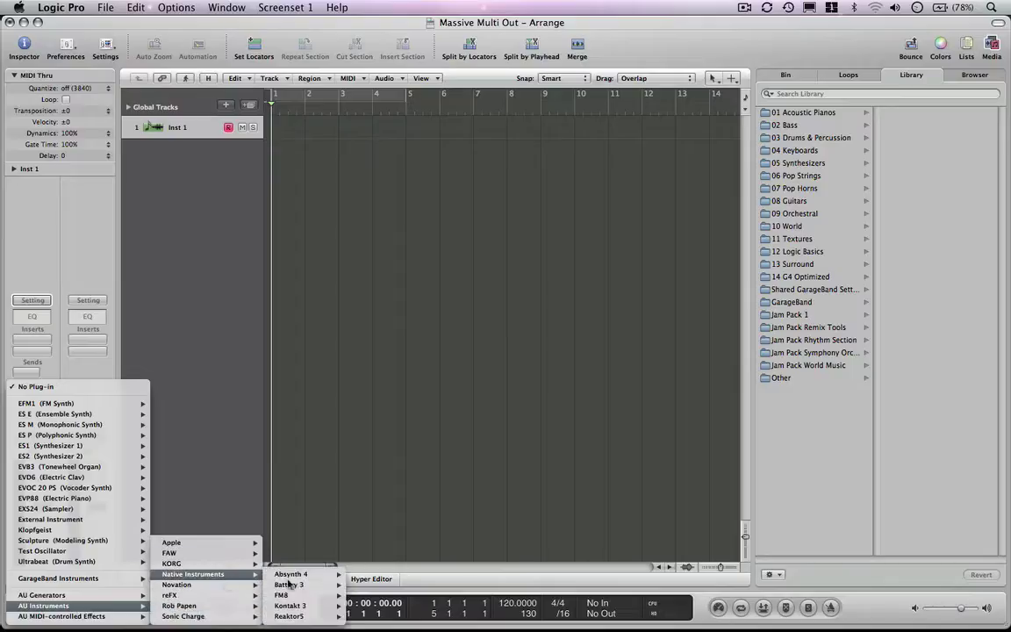
{"action": "mouse_move", "coordinate": [290, 616]}
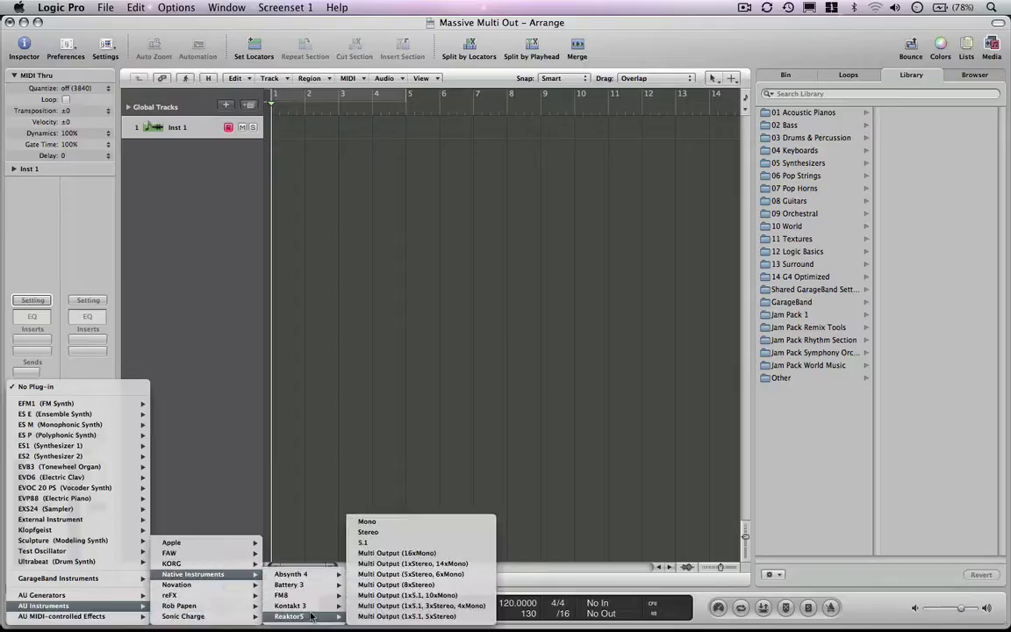
Step: Insert multi-output Reaktor5, load the Massive 1.1.ens factory ensemble, and open the autosave folder chooser
{"action": "left_click", "coordinate": [428, 585]}
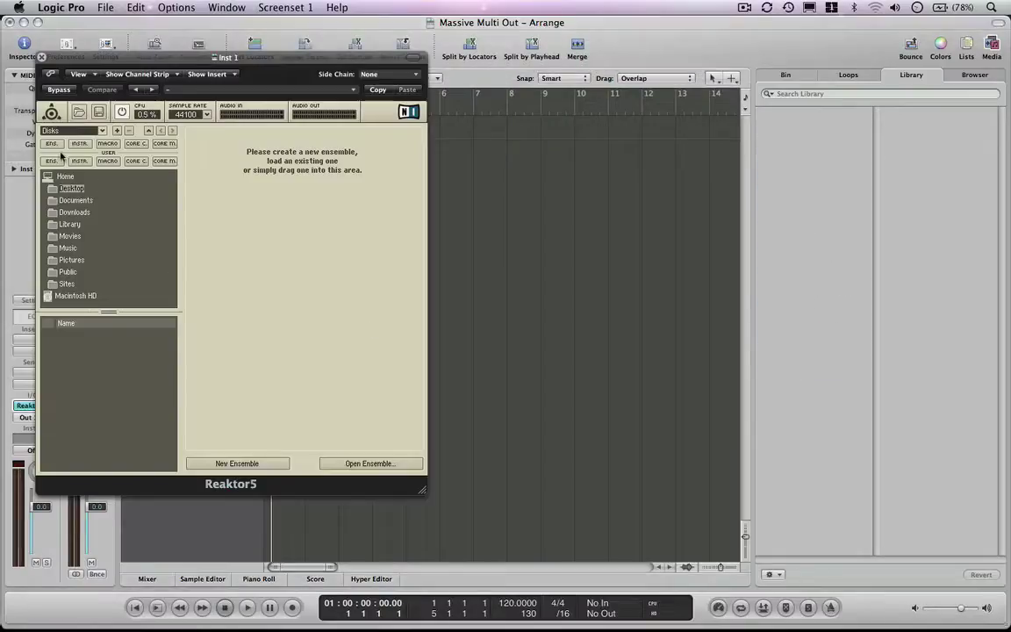
{"action": "left_click", "coordinate": [52, 144]}
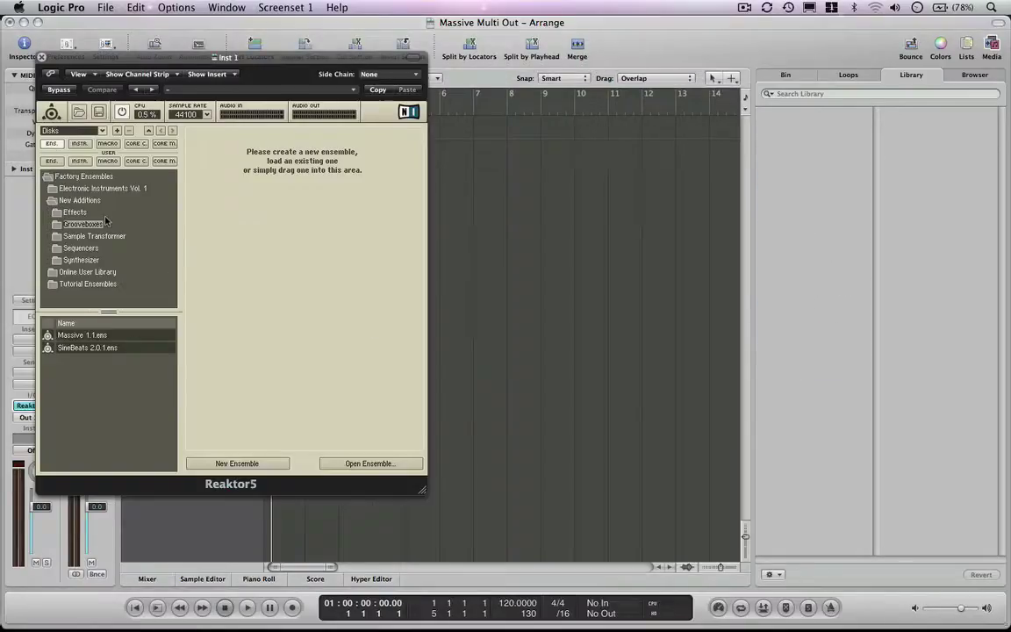
{"action": "left_click", "coordinate": [89, 339]}
{"action": "double_click", "coordinate": [89, 339]}
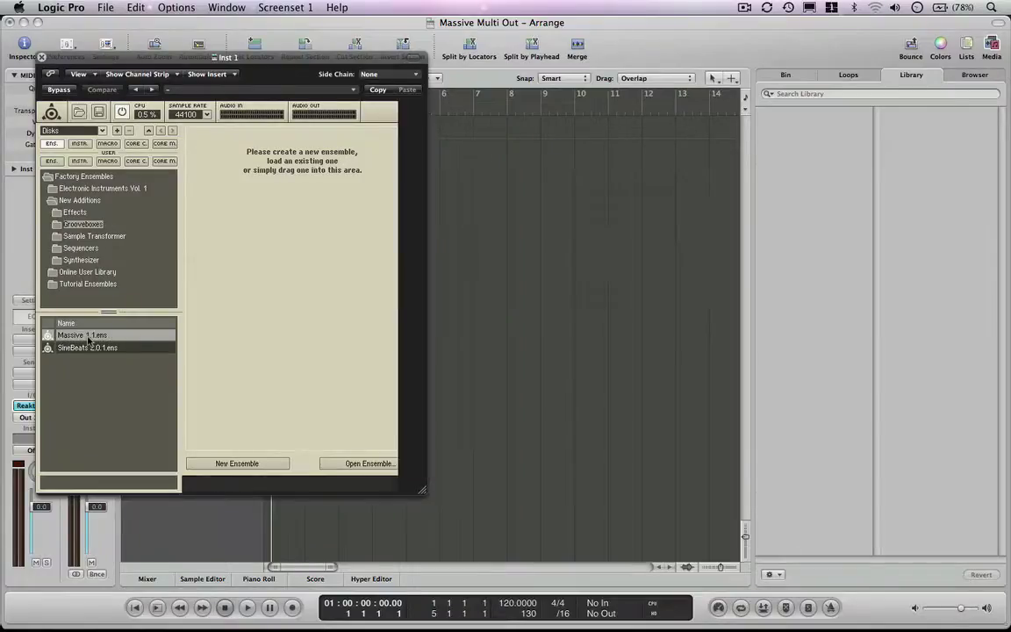
{"action": "left_click", "coordinate": [421, 308]}
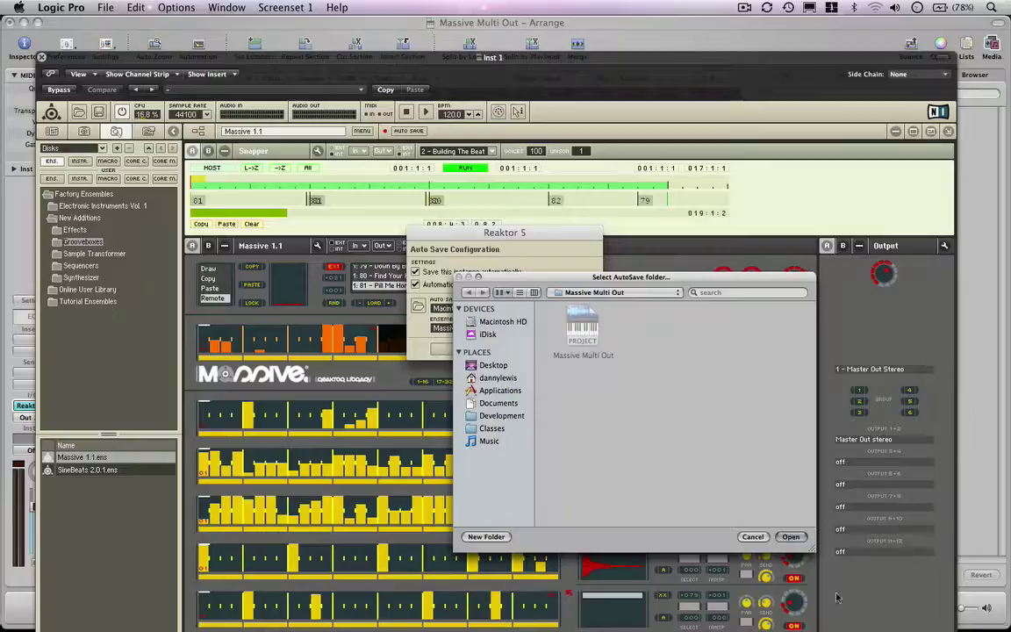
Step: Confirm the autosave folder, hide Reaktor's browser, collapse Snapper, and move the window up
{"action": "left_click", "coordinate": [790, 536]}
{"action": "left_click", "coordinate": [458, 349]}
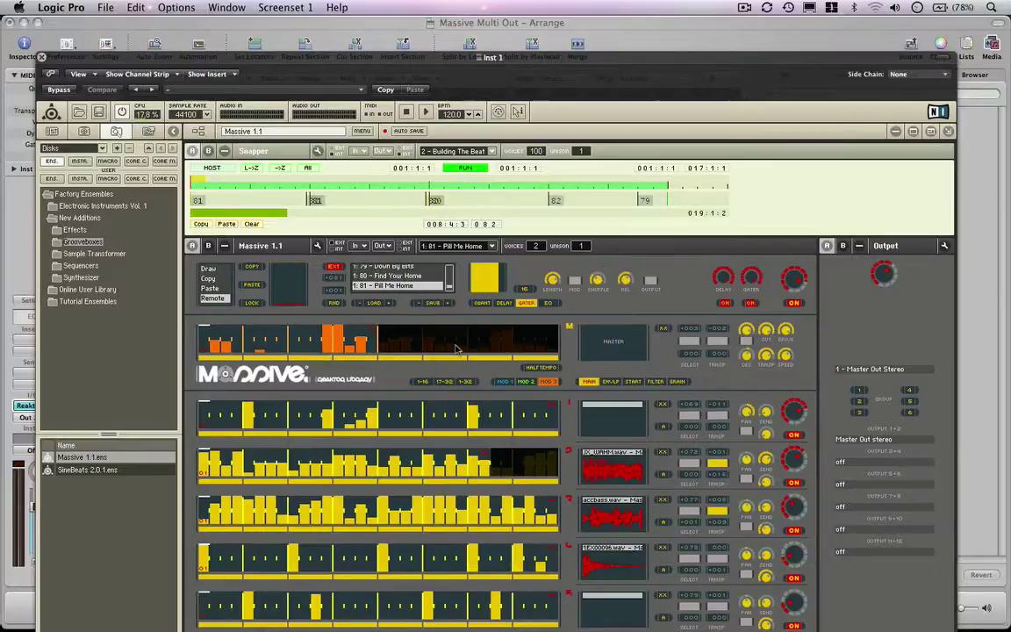
{"action": "left_click", "coordinate": [173, 128]}
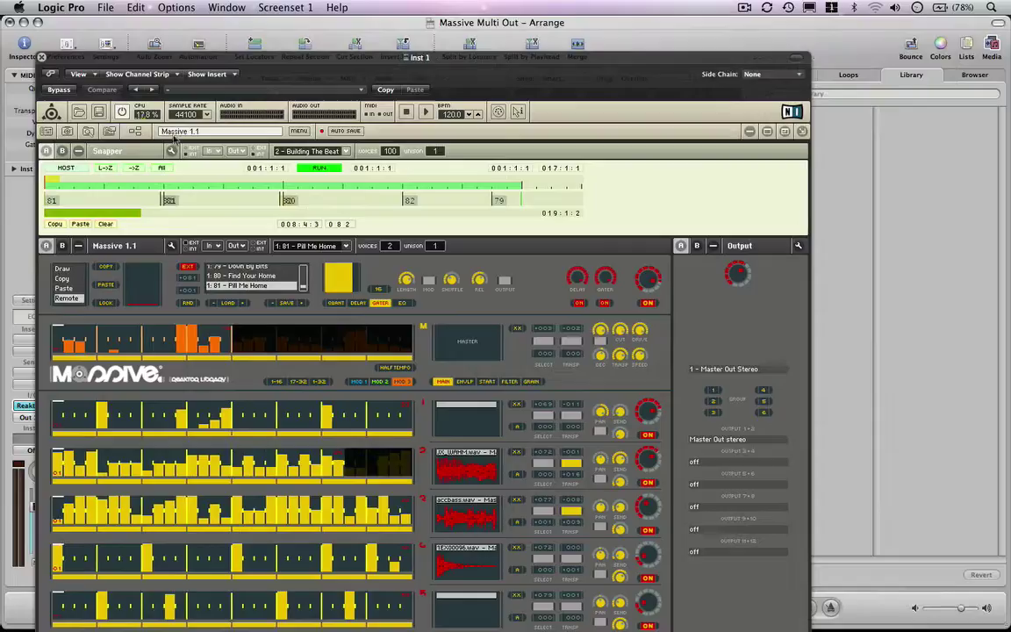
{"action": "left_click", "coordinate": [77, 151]}
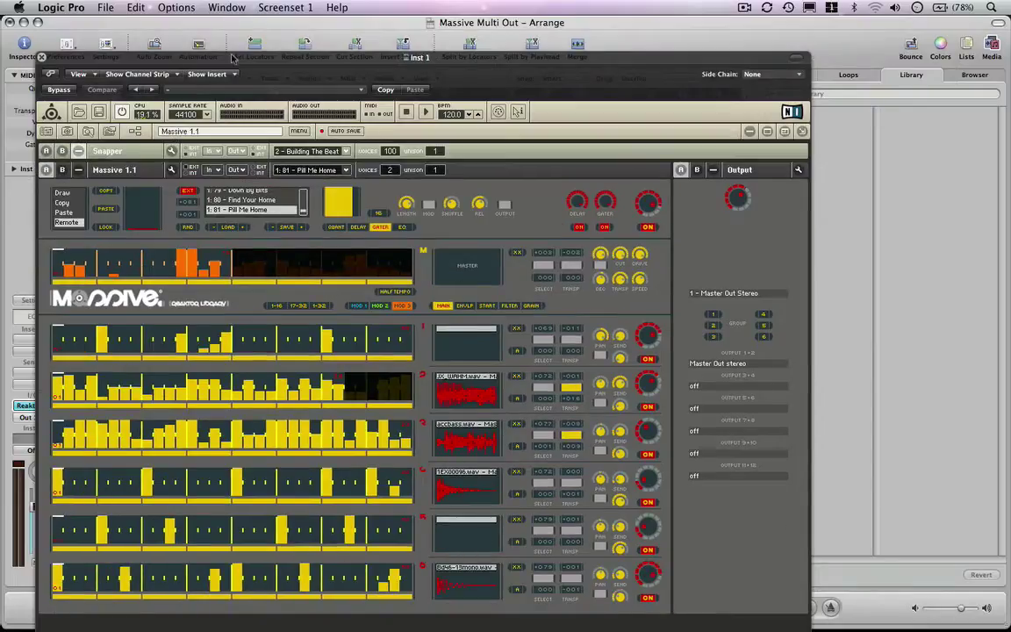
{"action": "mouse_move", "coordinate": [239, 64]}
{"action": "left_mouse_down"}
{"action": "mouse_move", "coordinate": [351, 26]}
{"action": "mouse_move", "coordinate": [309, 15]}
{"action": "left_mouse_up"}
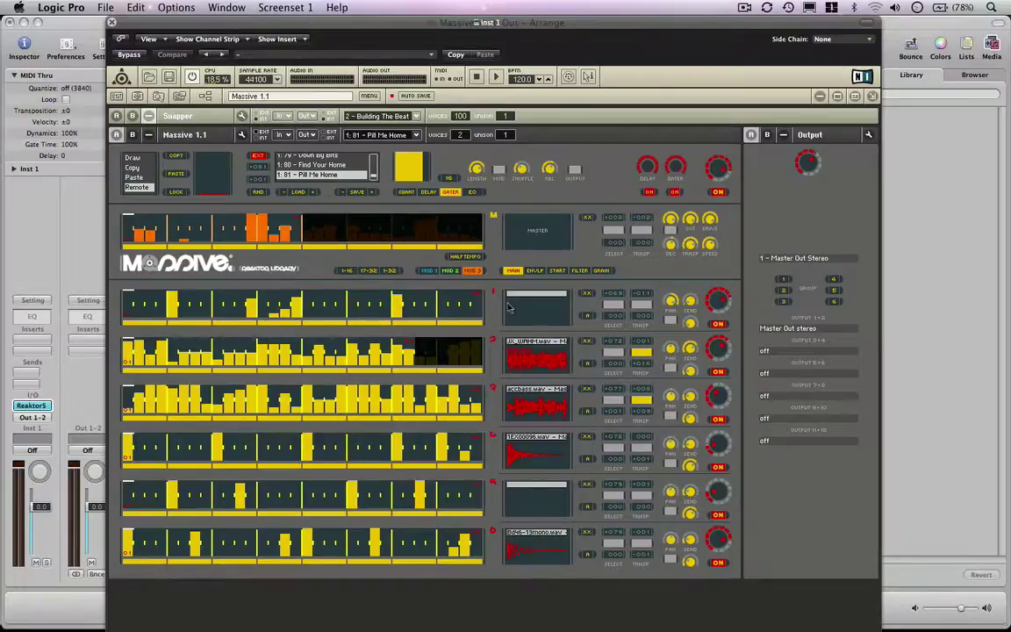
Step: Show the mixer and add aux channels from Inst 1 for Reaktor5 outputs 3, 5, 7, 9 onward
{"action": "left_click_drag", "start_coordinate": [220, 26], "coordinate": [502, 31]}
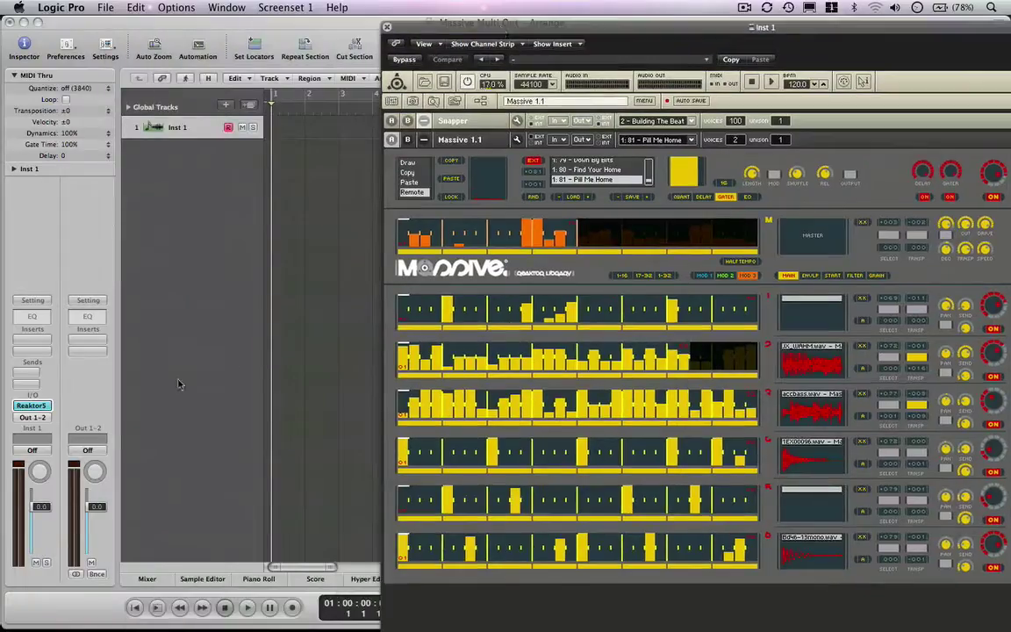
{"action": "key", "text": "x"}
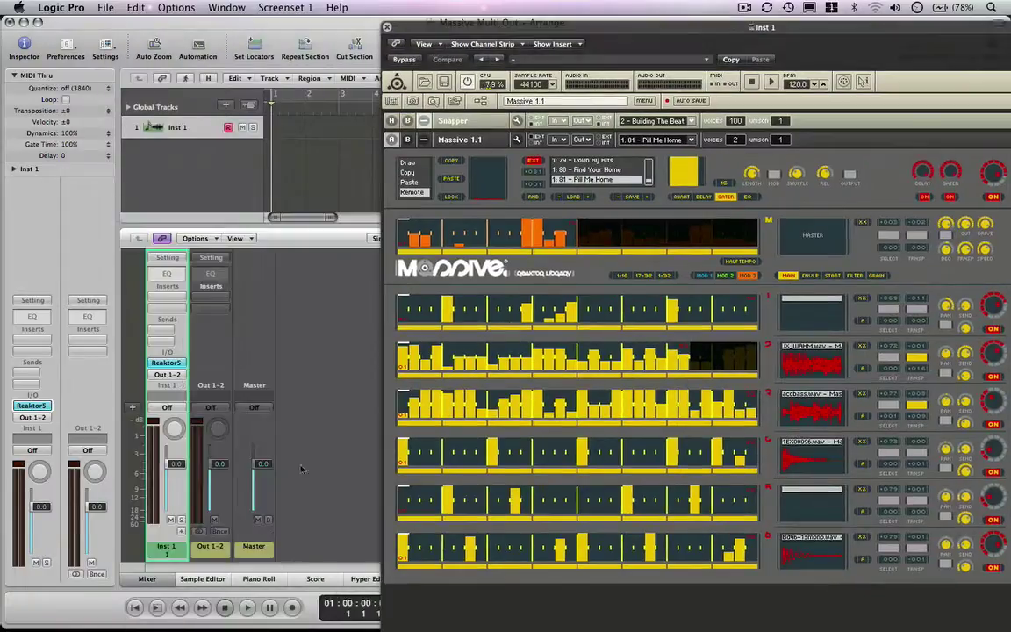
{"action": "left_click", "coordinate": [181, 531]}
{"action": "left_click", "coordinate": [181, 531]}
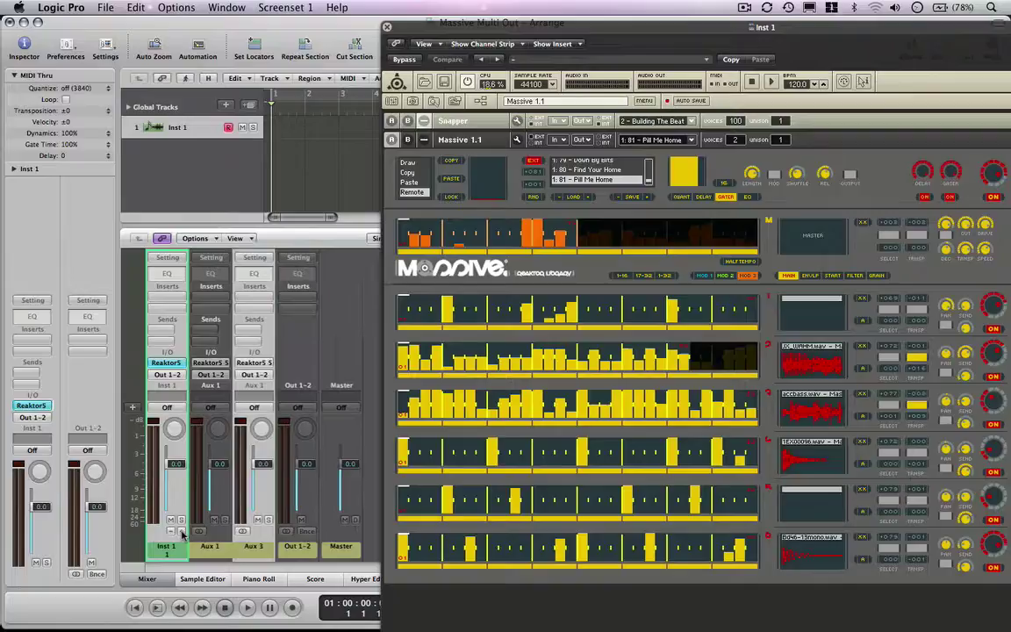
{"action": "left_click", "coordinate": [180, 531]}
{"action": "left_click", "coordinate": [181, 531]}
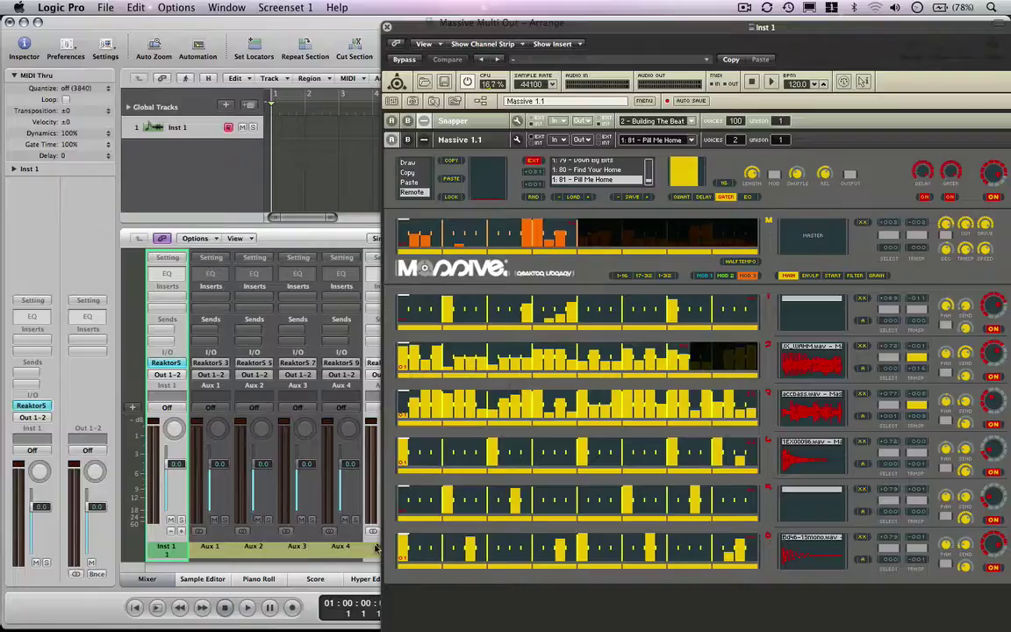
{"action": "mouse_move", "coordinate": [653, 32]}
{"action": "left_mouse_down"}
{"action": "mouse_move", "coordinate": [624, 29]}
{"action": "mouse_move", "coordinate": [748, 22]}
{"action": "mouse_move", "coordinate": [706, 29]}
{"action": "left_mouse_up"}
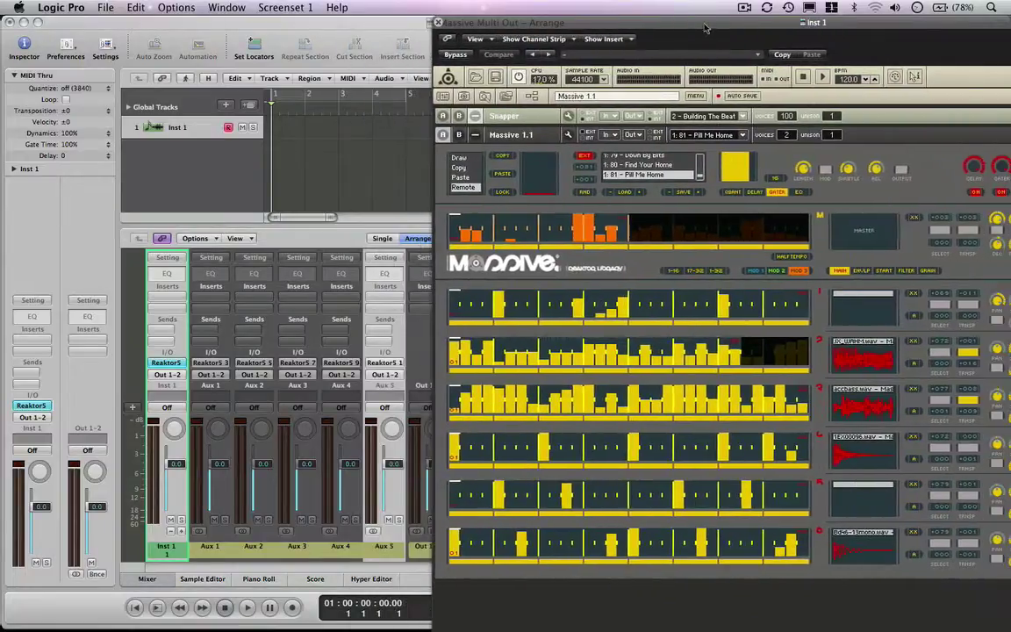
Step: Route massive Instr.1 left and right to Audio Out 1 and Audio Out 2
{"action": "left_click", "coordinate": [638, 137]}
{"action": "mouse_move", "coordinate": [685, 153]}
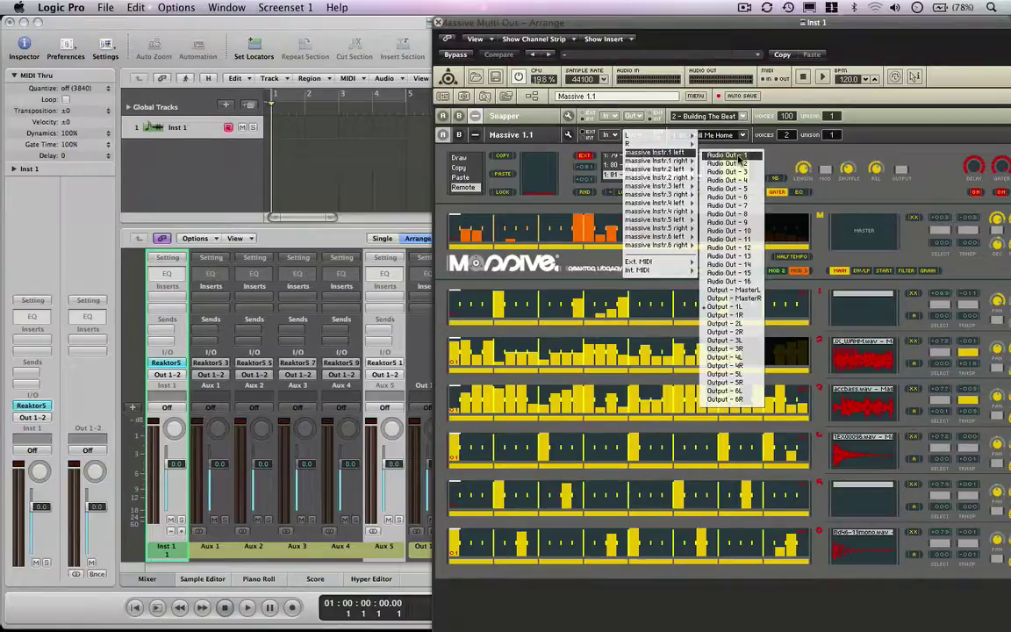
{"action": "left_click", "coordinate": [740, 162]}
{"action": "left_click", "coordinate": [638, 141]}
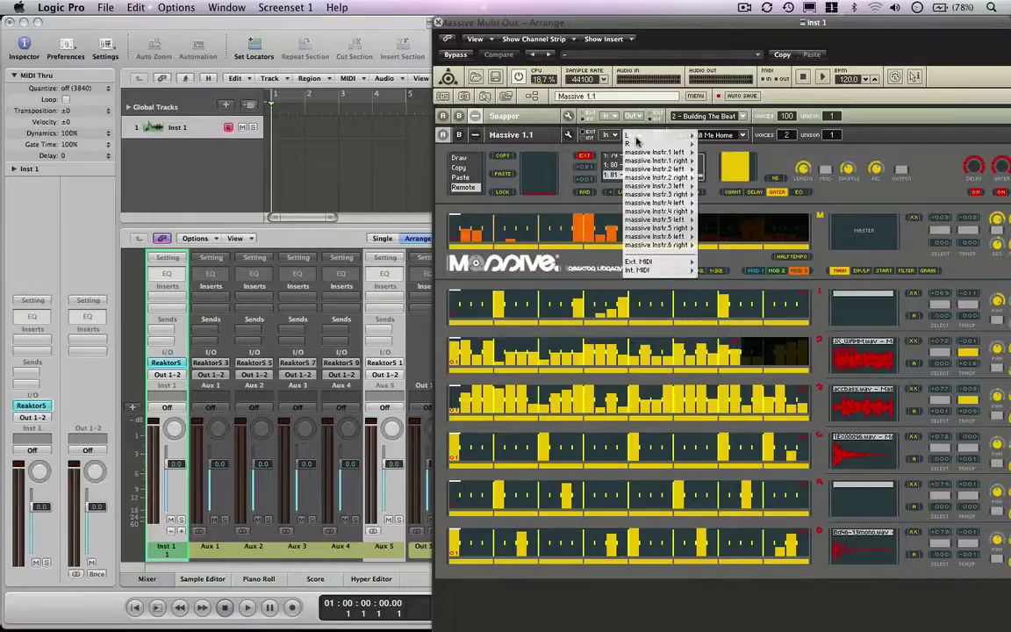
{"action": "mouse_move", "coordinate": [646, 156]}
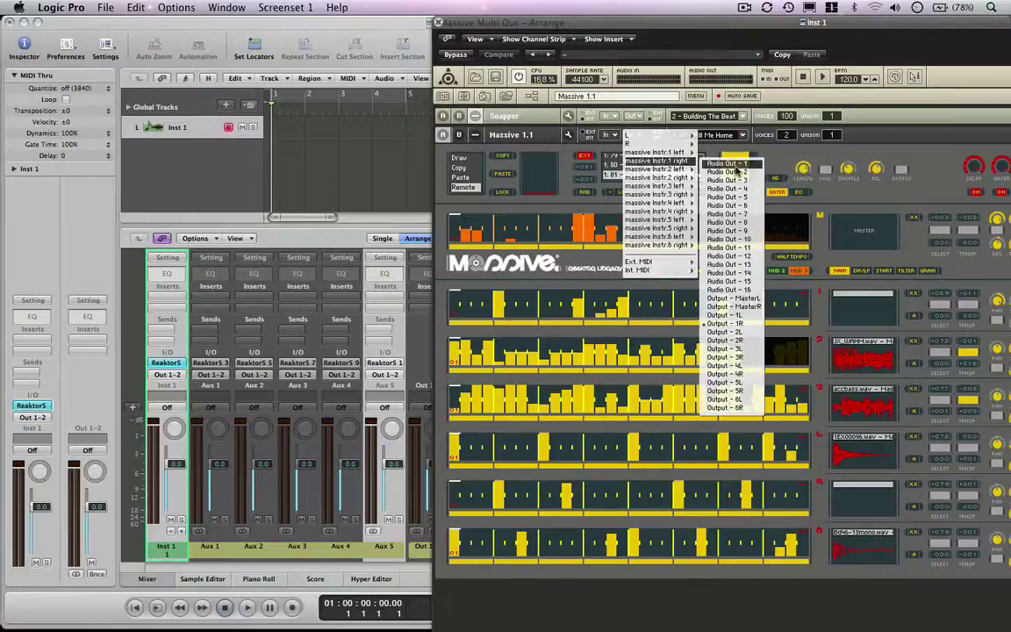
{"action": "left_click", "coordinate": [740, 172]}
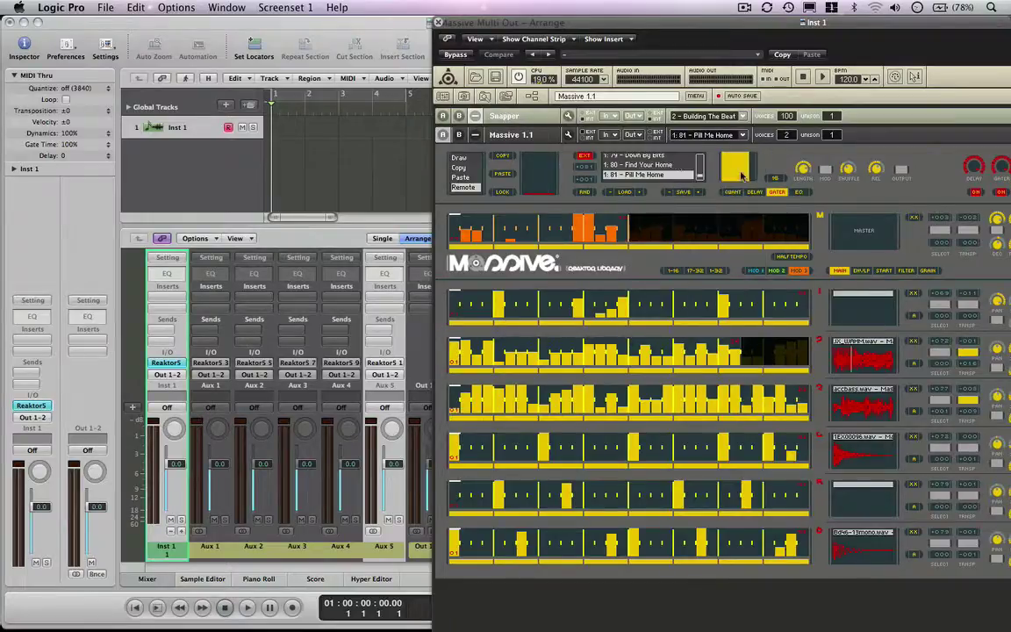
Step: Route massive Instr.2 left and right to Audio Out 3 and Audio Out 4
{"action": "left_click", "coordinate": [636, 137]}
{"action": "mouse_move", "coordinate": [644, 144]}
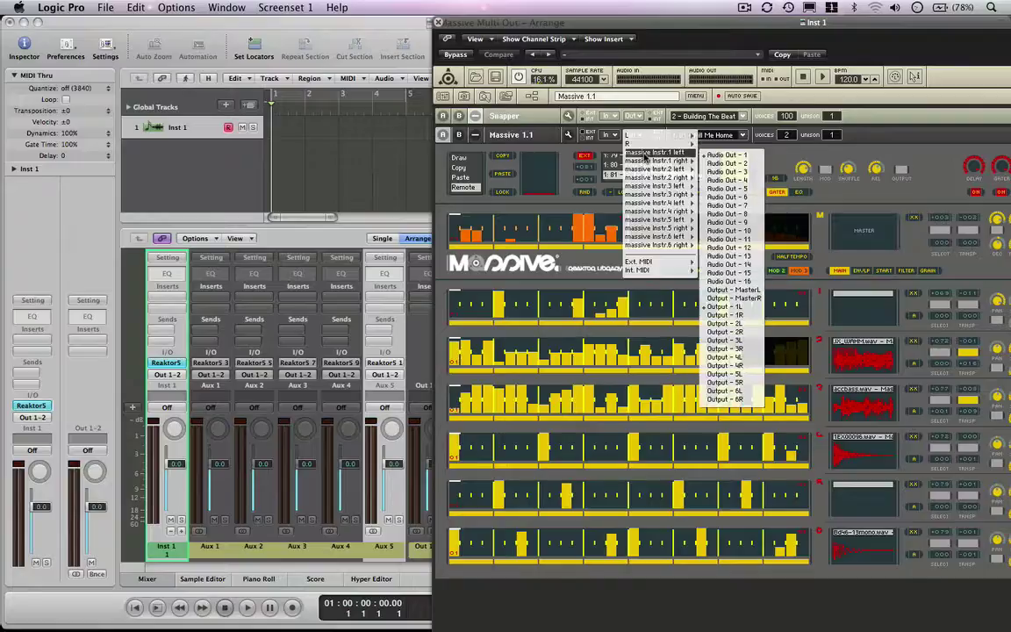
{"action": "mouse_move", "coordinate": [670, 163]}
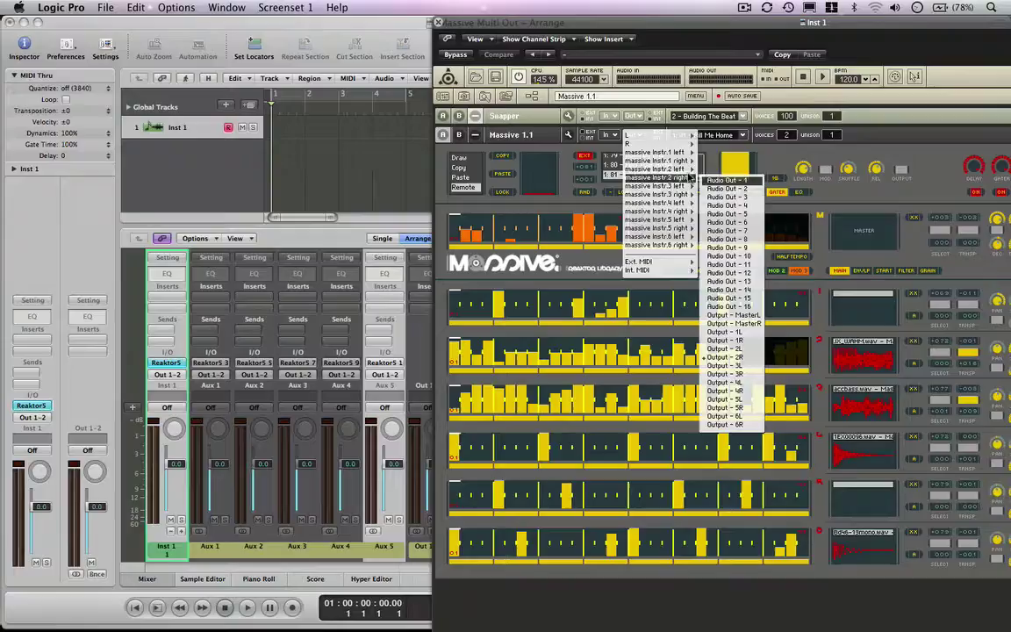
{"action": "left_click", "coordinate": [728, 195]}
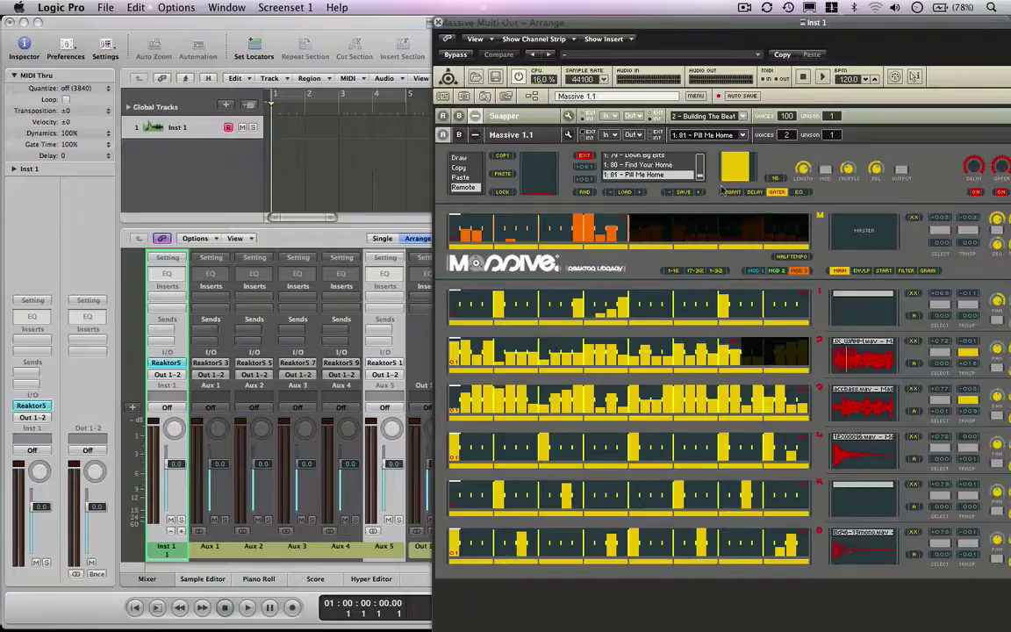
{"action": "left_click", "coordinate": [634, 134]}
{"action": "mouse_move", "coordinate": [659, 181]}
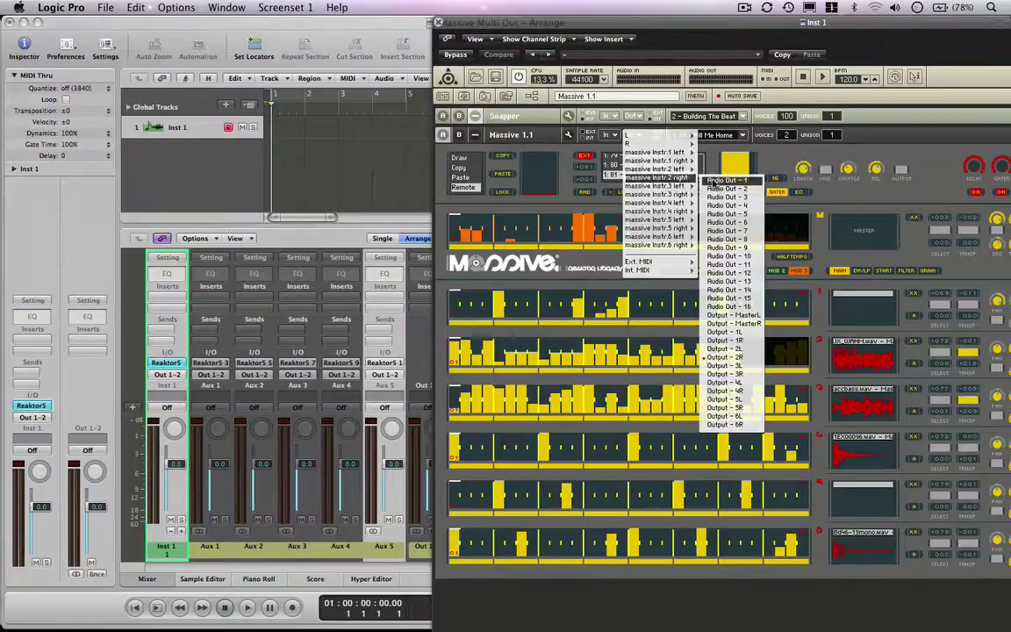
{"action": "left_click", "coordinate": [728, 206]}
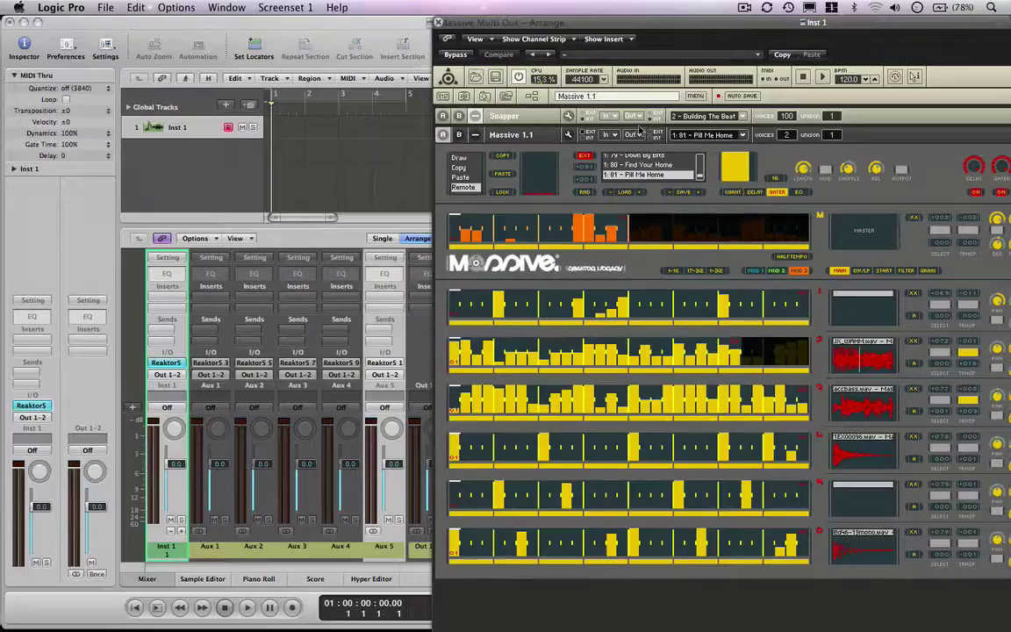
Step: Route massive Instr.3 left and right to Audio Out 5 and Audio Out 6
{"action": "left_click", "coordinate": [634, 134]}
{"action": "mouse_move", "coordinate": [648, 181]}
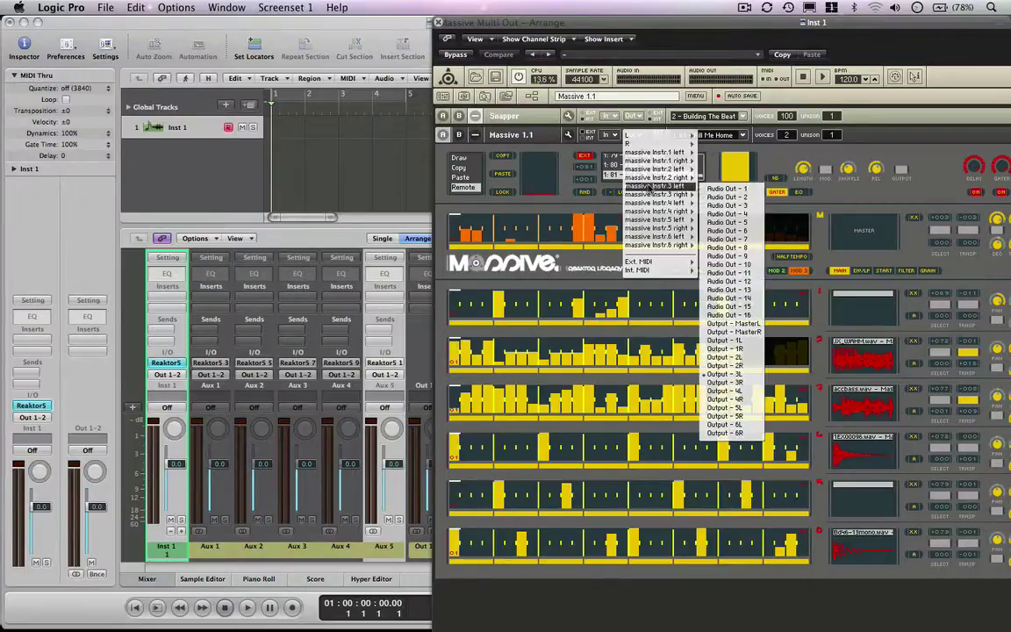
{"action": "left_click", "coordinate": [732, 230]}
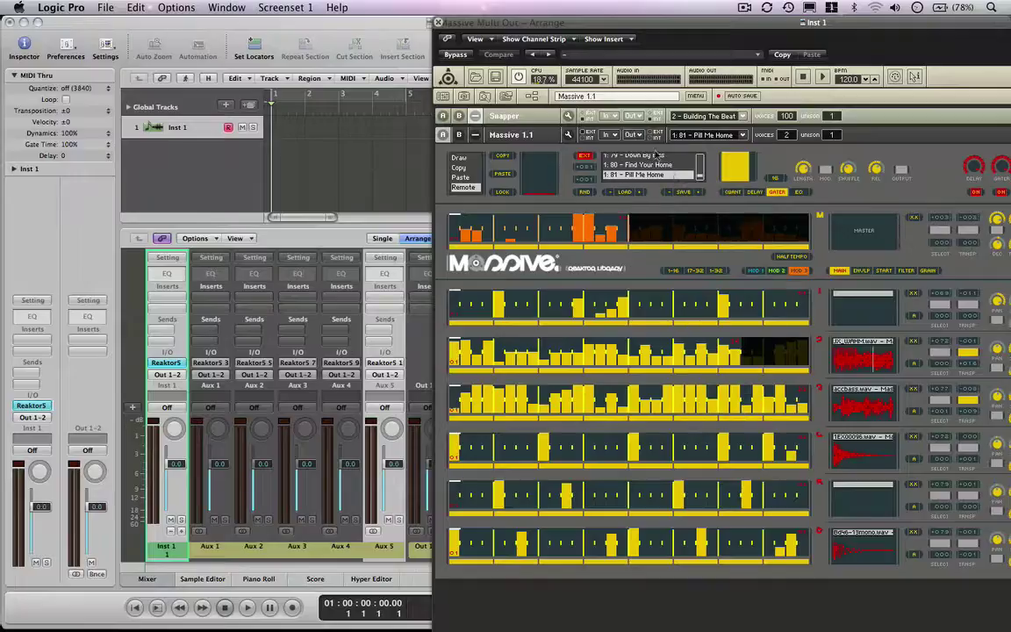
{"action": "left_click", "coordinate": [634, 135]}
{"action": "mouse_move", "coordinate": [654, 187]}
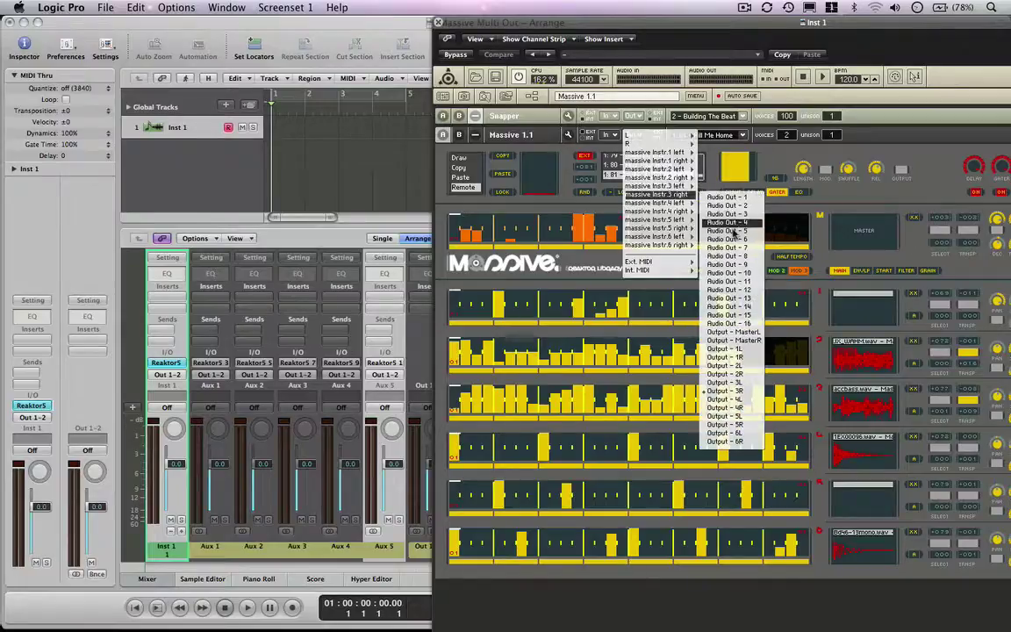
{"action": "left_click", "coordinate": [732, 240]}
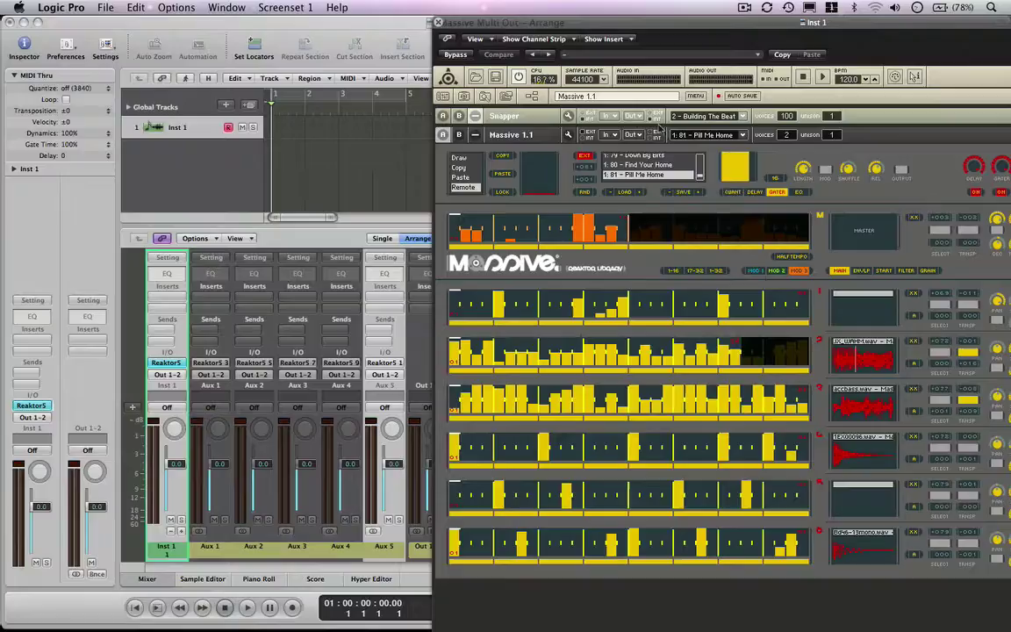
Step: Route massive Instr.4 left and right to Audio Out 7 and Audio Out 8
{"action": "left_click", "coordinate": [634, 134]}
{"action": "mouse_move", "coordinate": [657, 195]}
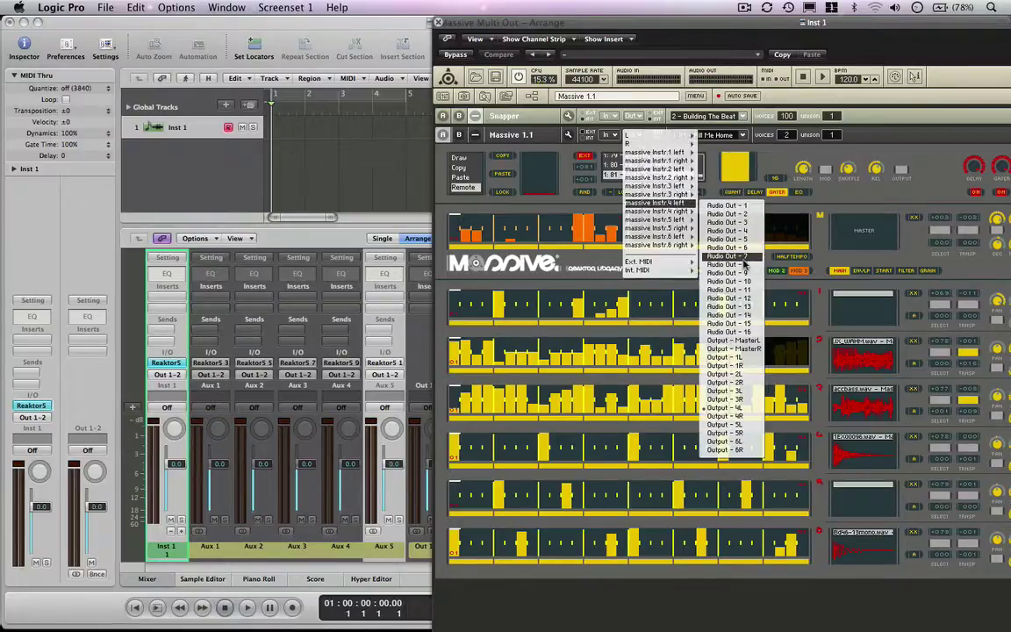
{"action": "left_click", "coordinate": [742, 258]}
{"action": "left_click", "coordinate": [633, 134]}
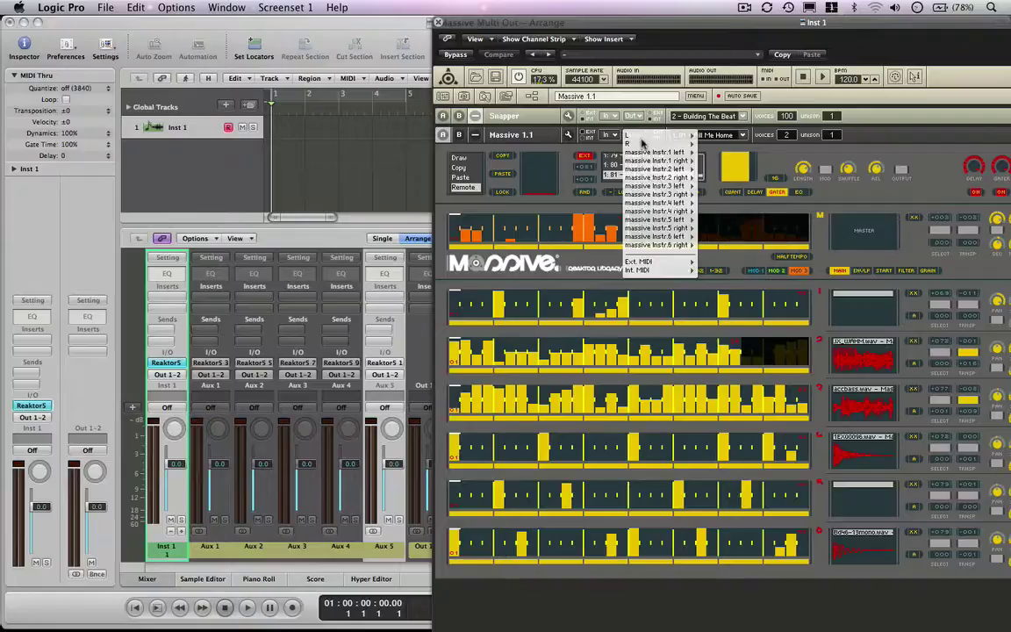
{"action": "mouse_move", "coordinate": [659, 195]}
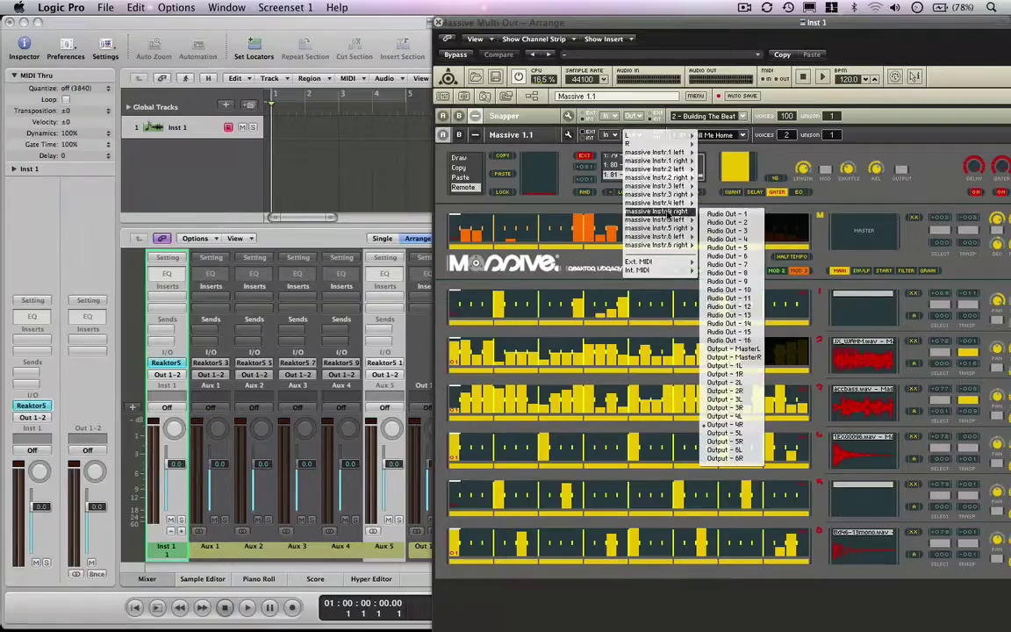
{"action": "left_click", "coordinate": [632, 138]}
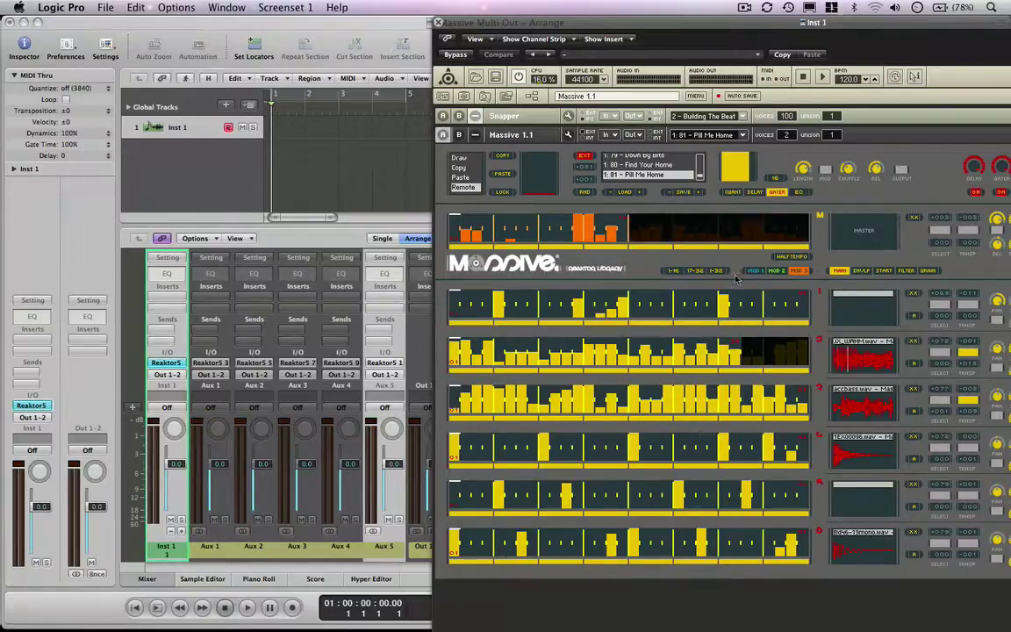
Step: Route massive Instr.5 left and right to Audio Out 9 and Audio Out 10
{"action": "left_click", "coordinate": [629, 139]}
{"action": "mouse_move", "coordinate": [659, 219]}
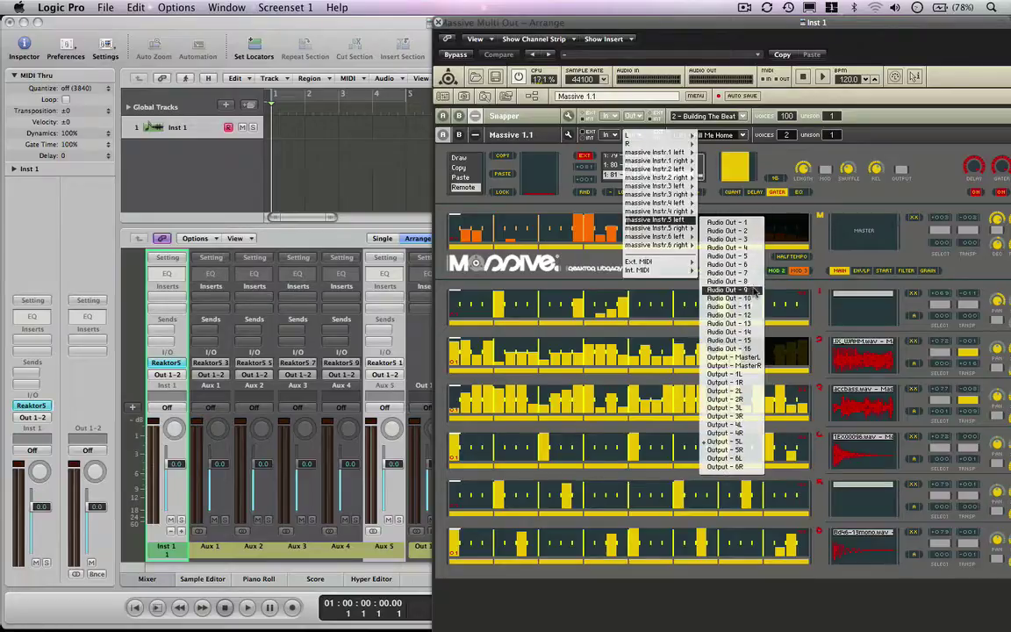
{"action": "left_click", "coordinate": [658, 172]}
{"action": "left_click", "coordinate": [632, 135]}
{"action": "mouse_move", "coordinate": [667, 228]}
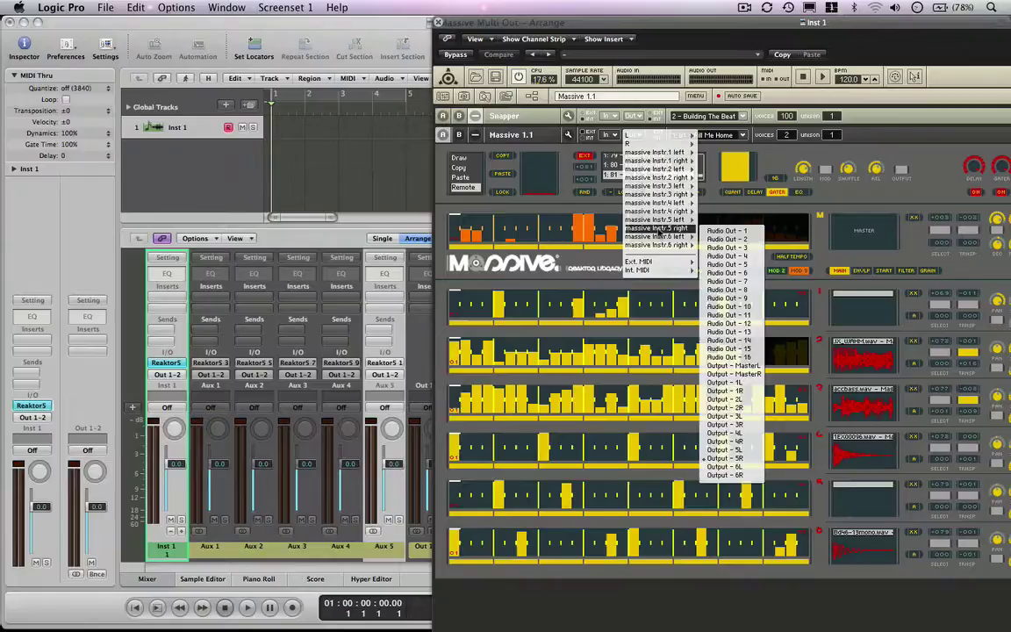
{"action": "left_click", "coordinate": [663, 274]}
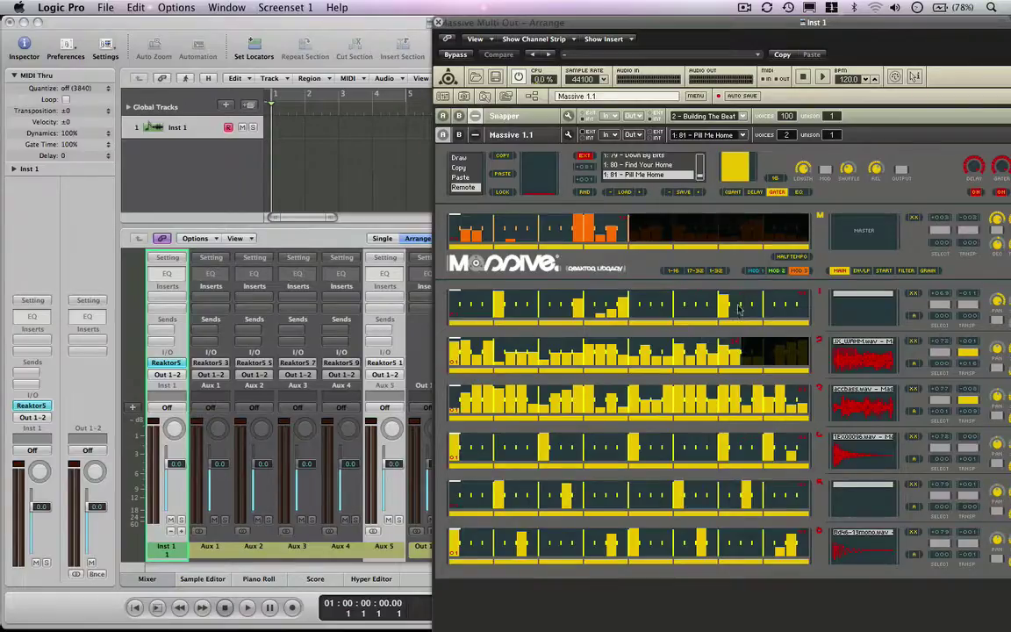
Step: Route massive Instr.6 left and right to Audio Out 11 and Audio Out 12
{"action": "left_click", "coordinate": [635, 135]}
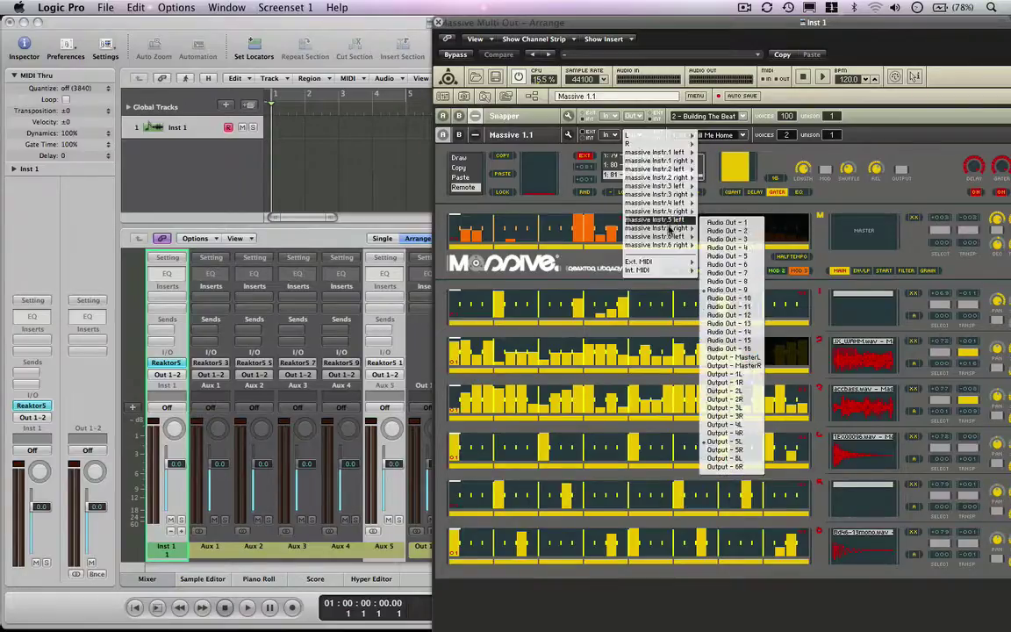
{"action": "mouse_move", "coordinate": [671, 242]}
{"action": "left_click", "coordinate": [660, 293]}
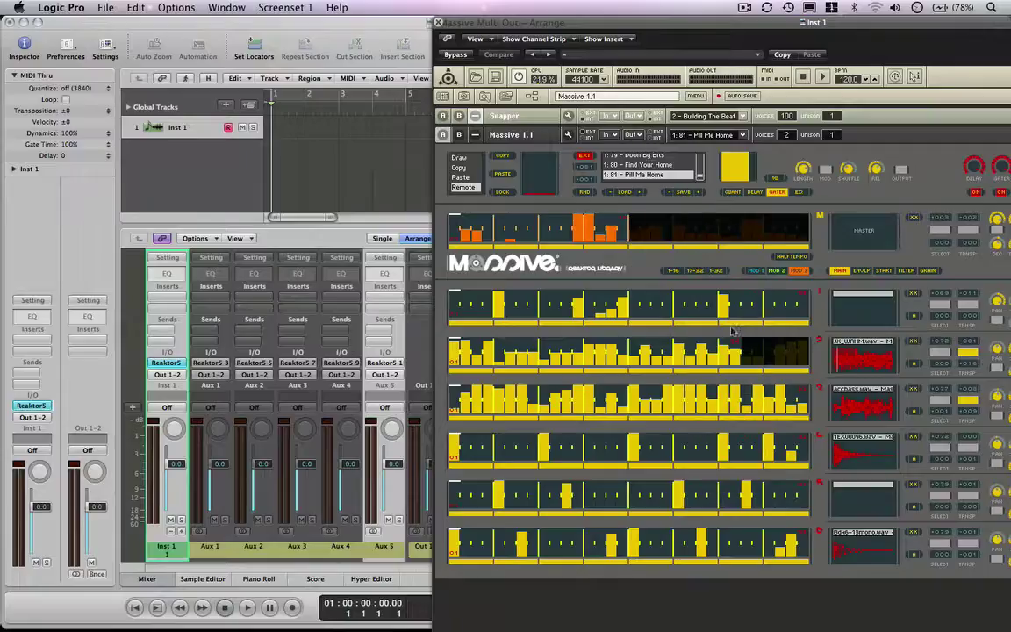
{"action": "left_click", "coordinate": [634, 135]}
{"action": "mouse_move", "coordinate": [662, 239]}
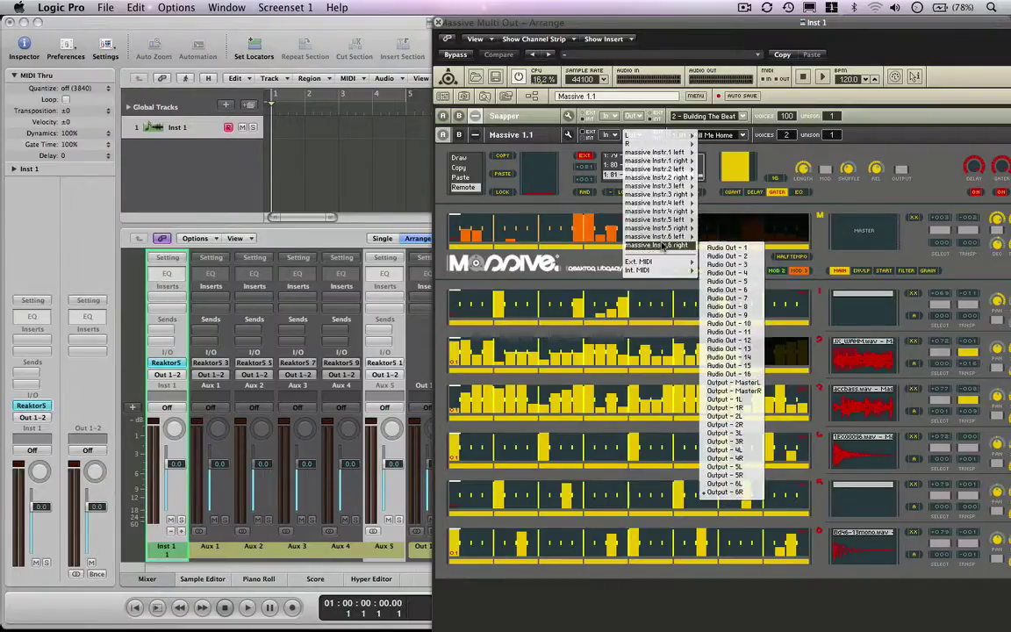
{"action": "left_click", "coordinate": [742, 348]}
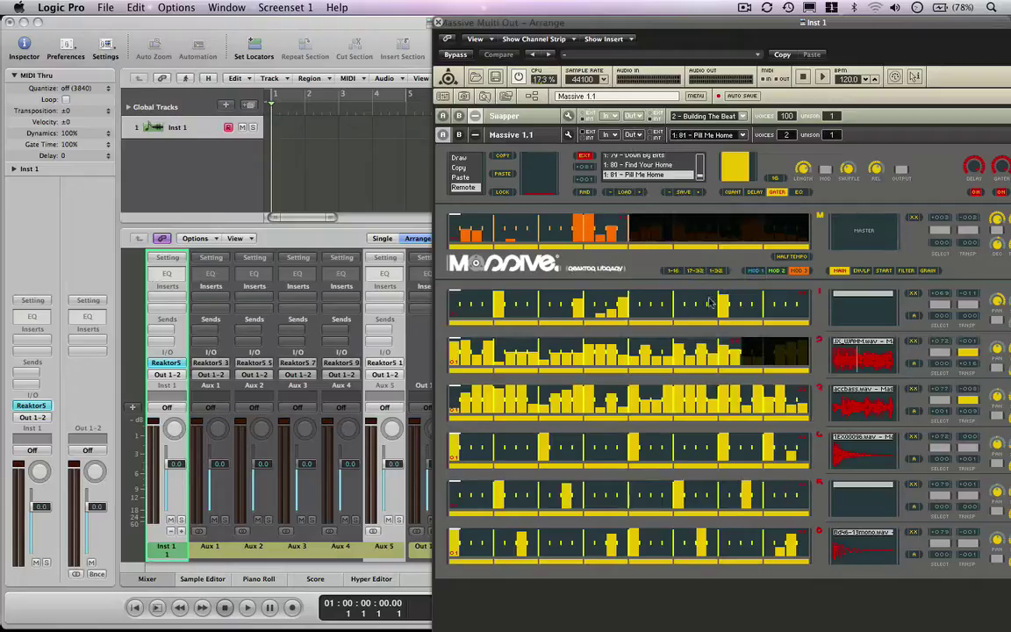
{"action": "left_click", "coordinate": [532, 97]}
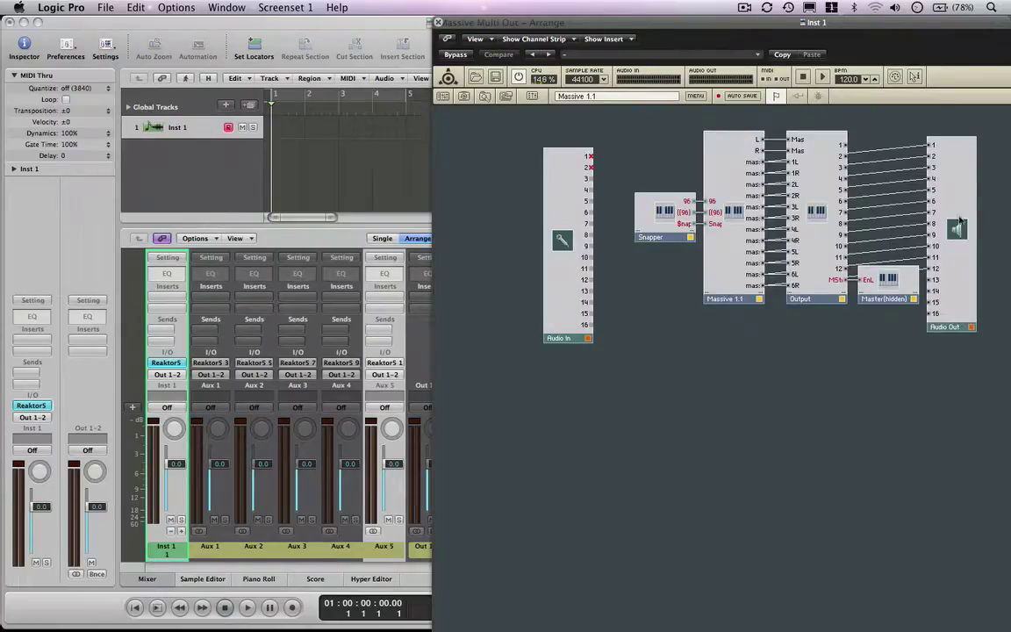
{"action": "left_click_drag", "start_coordinate": [959, 220], "coordinate": [979, 214]}
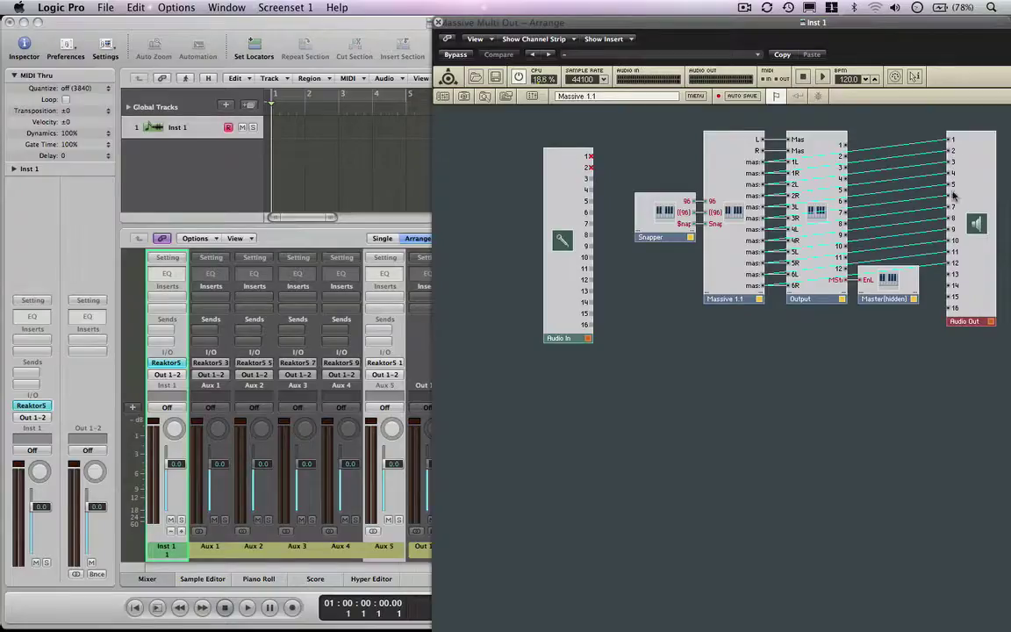
{"action": "left_click", "coordinate": [450, 78]}
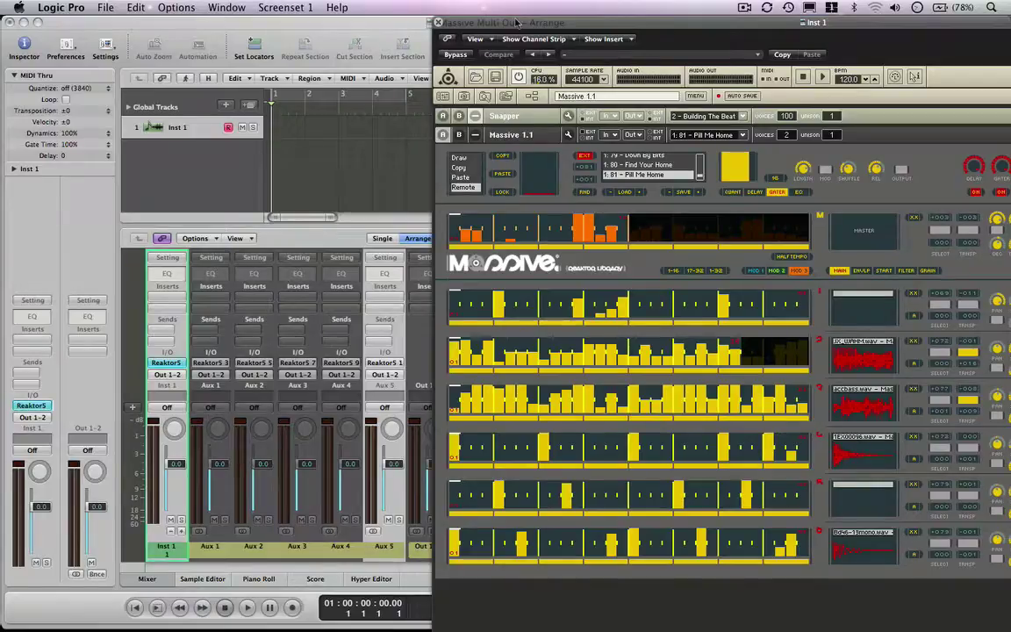
Step: Start playback, solo Aux 4, then move the solo to Aux 5
{"action": "key", "text": "space"}
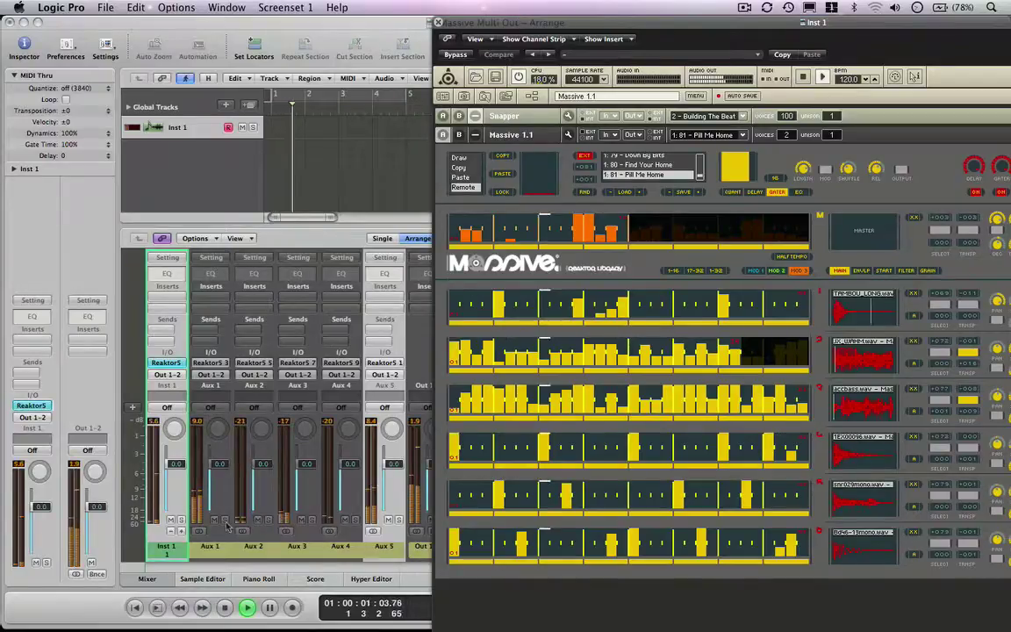
{"action": "left_click", "coordinate": [224, 521]}
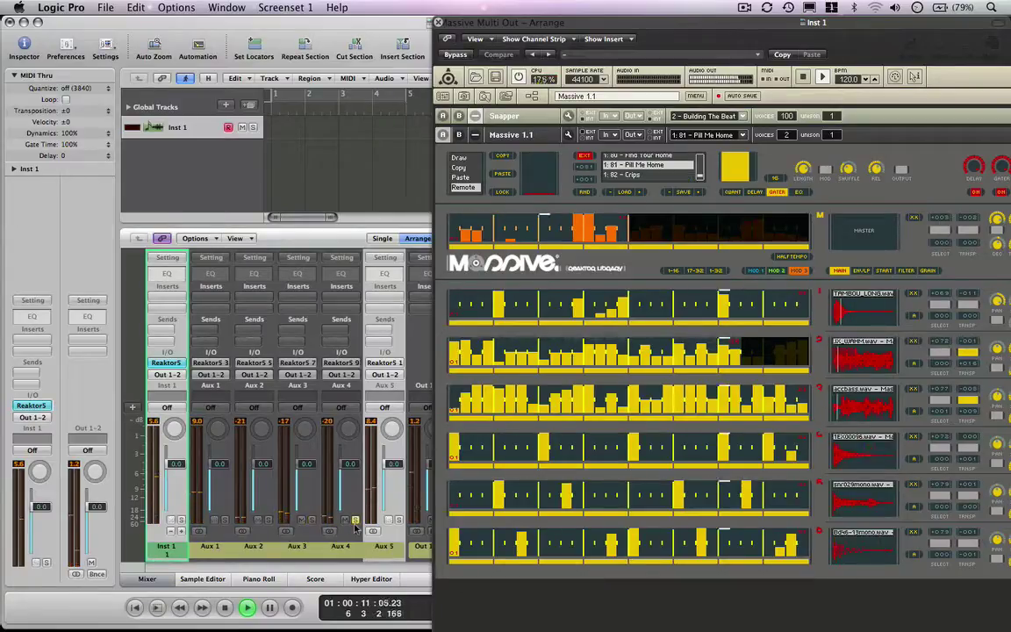
{"action": "left_click", "coordinate": [356, 520]}
{"action": "left_click", "coordinate": [400, 519]}
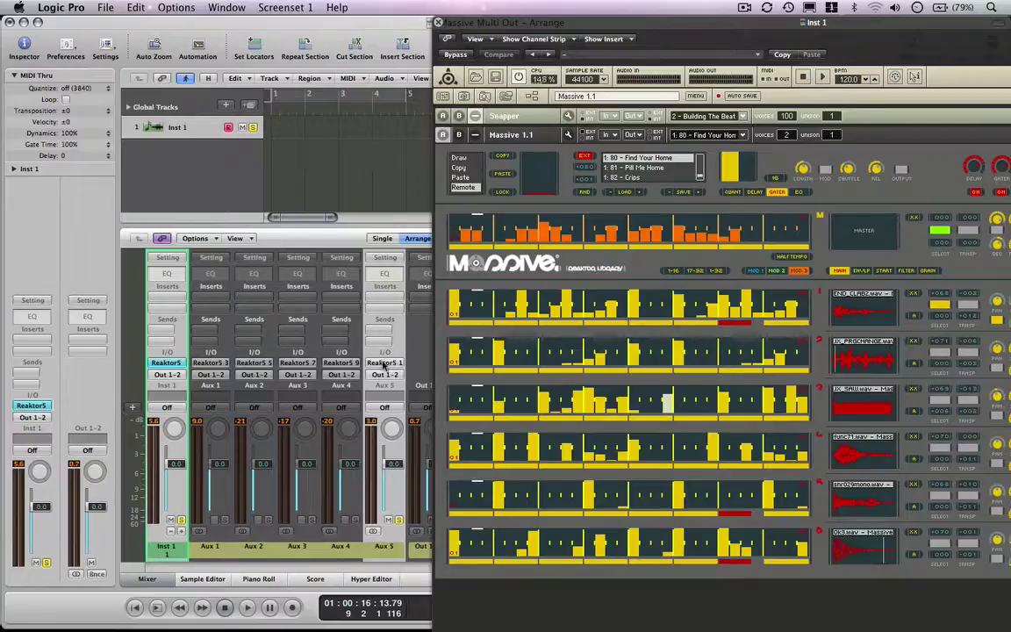
Step: Check that Aux 5's input is Reaktor5 11-12, leaving it unchanged
{"action": "left_click", "coordinate": [386, 364]}
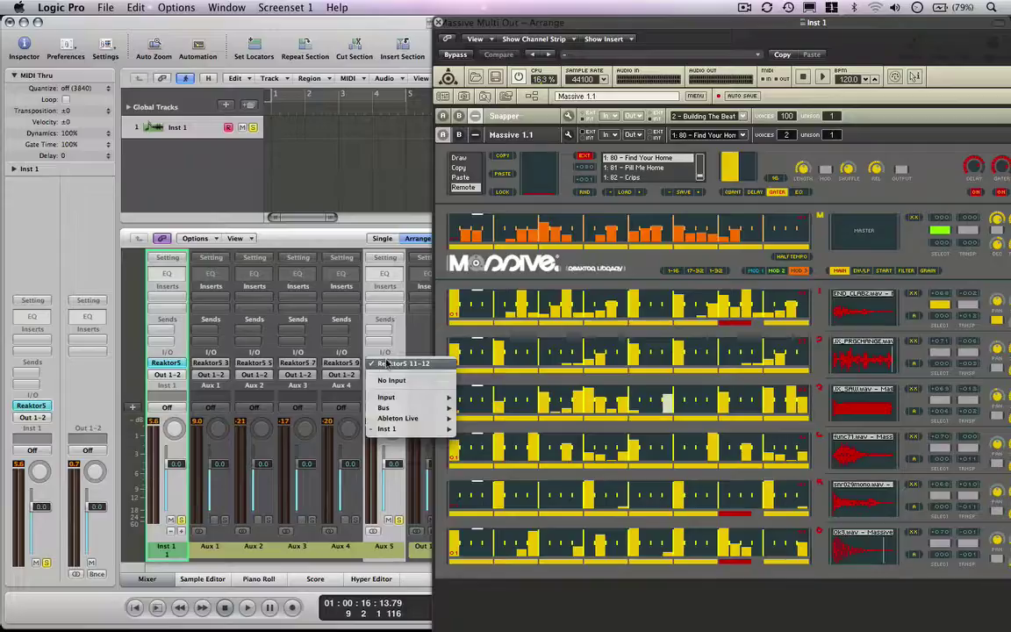
{"action": "left_click", "coordinate": [428, 339]}
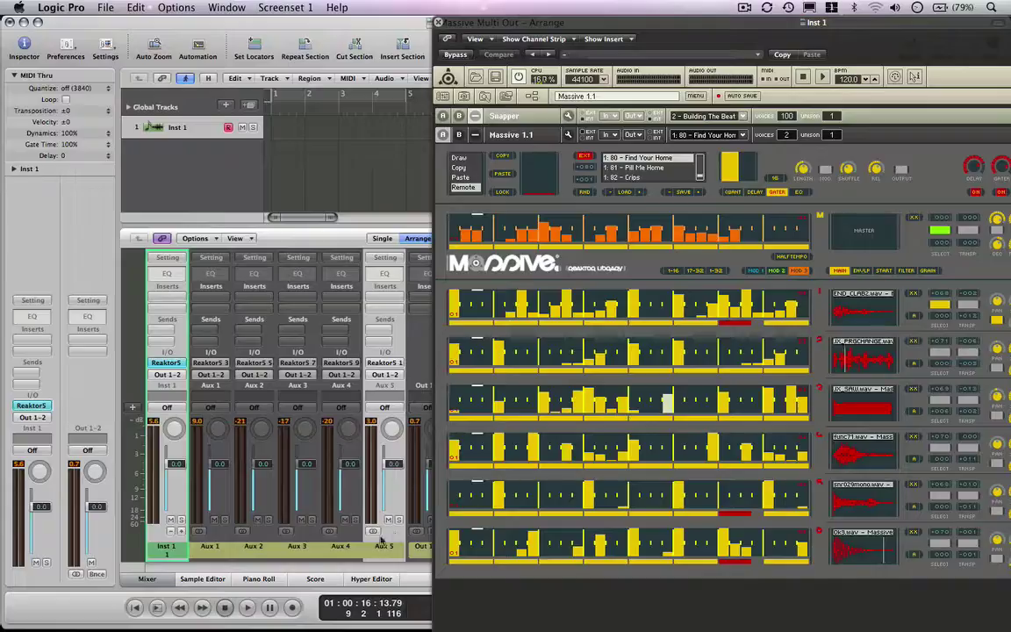
Step: Solo Aux 1, play the song, switch the solo to Aux 2, then stop
{"action": "left_click", "coordinate": [224, 520]}
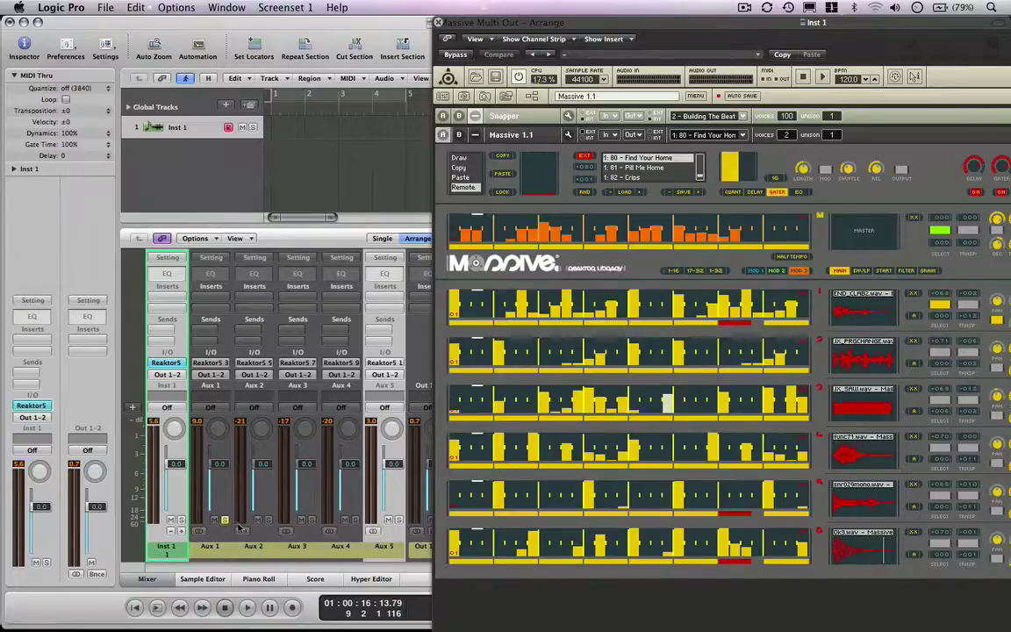
{"action": "key", "text": "space"}
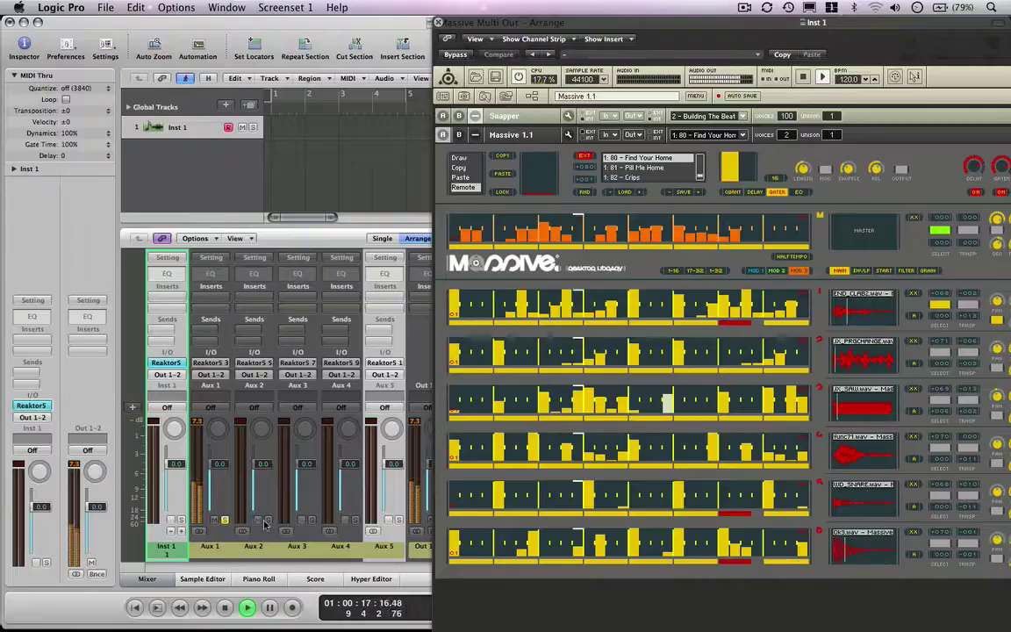
{"action": "left_click", "coordinate": [269, 520]}
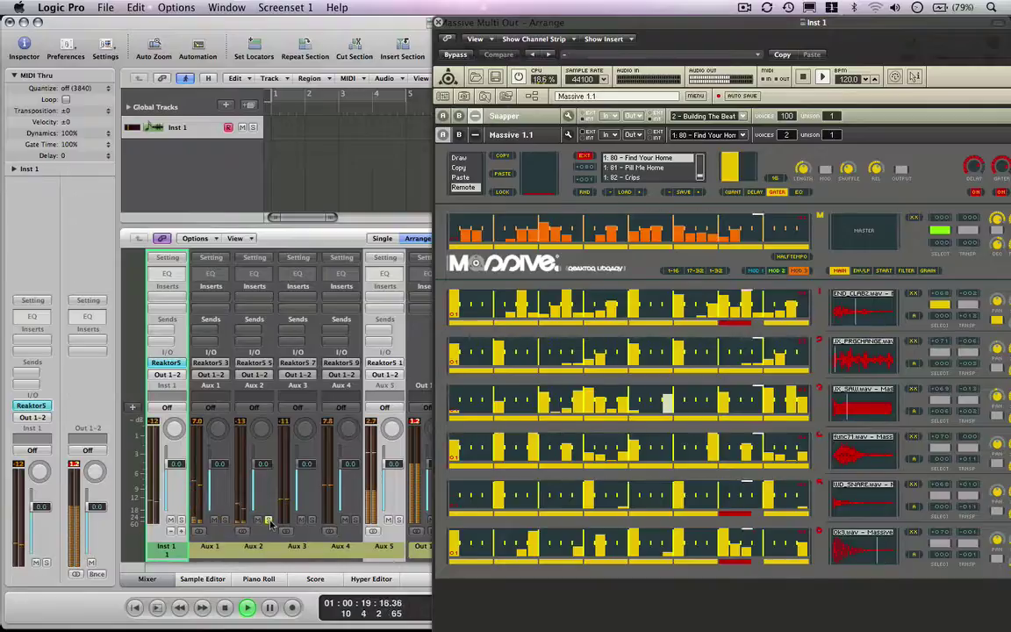
{"action": "key", "text": "space"}
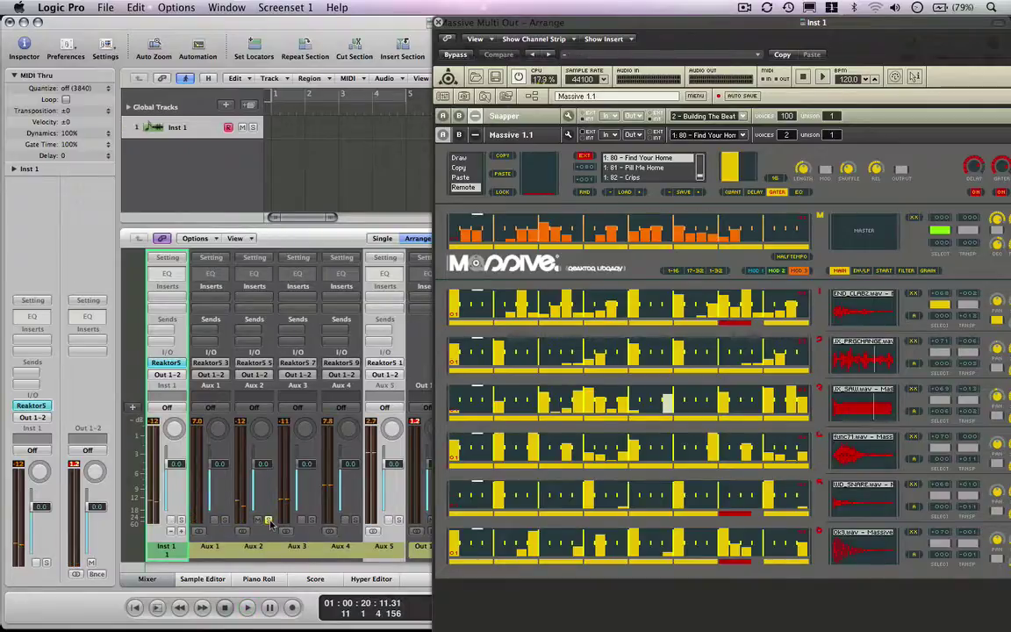